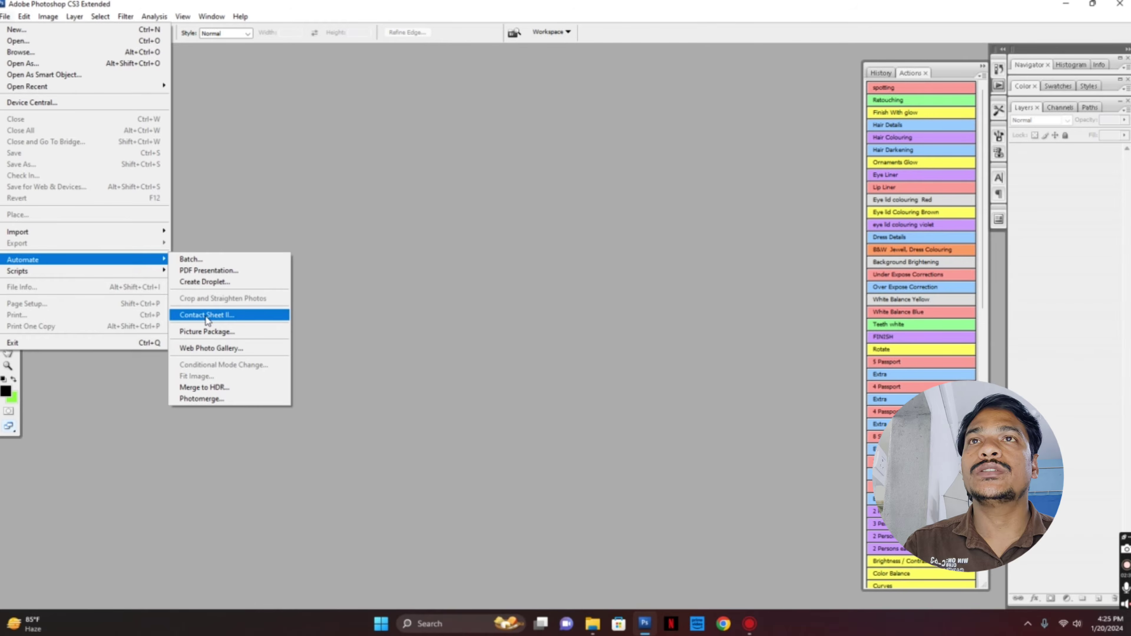
- Generate 20 x 30 inch contact sheets with Contact Sheet II from the print/20x30 folder, using 12 columns, 18 rows and zero spacing
left_click(206, 315)
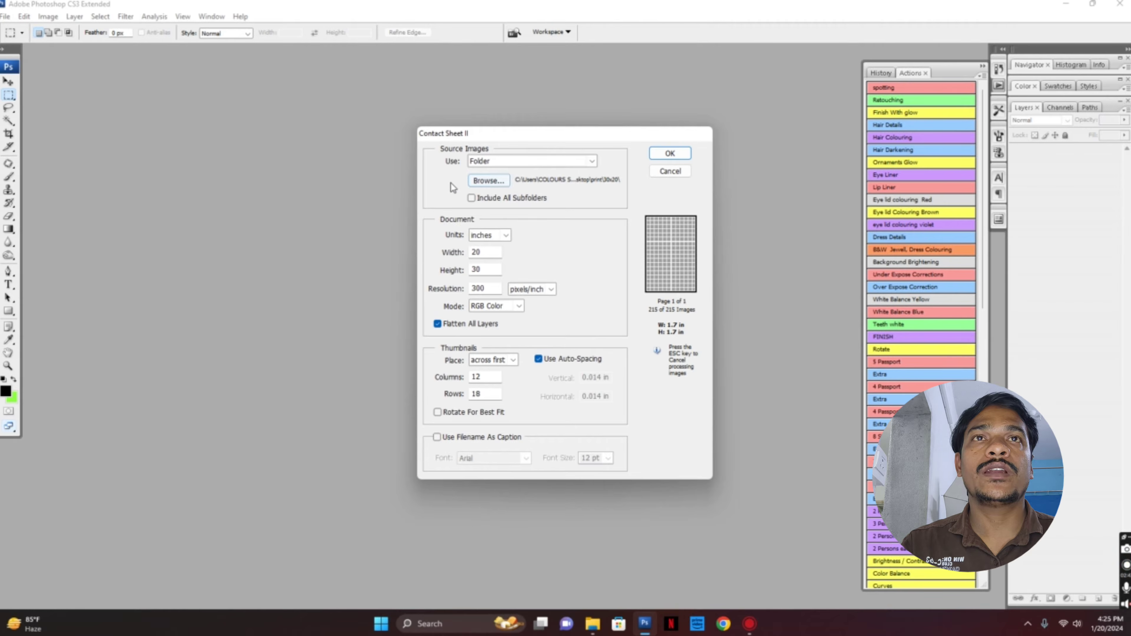
left_click(493, 183)
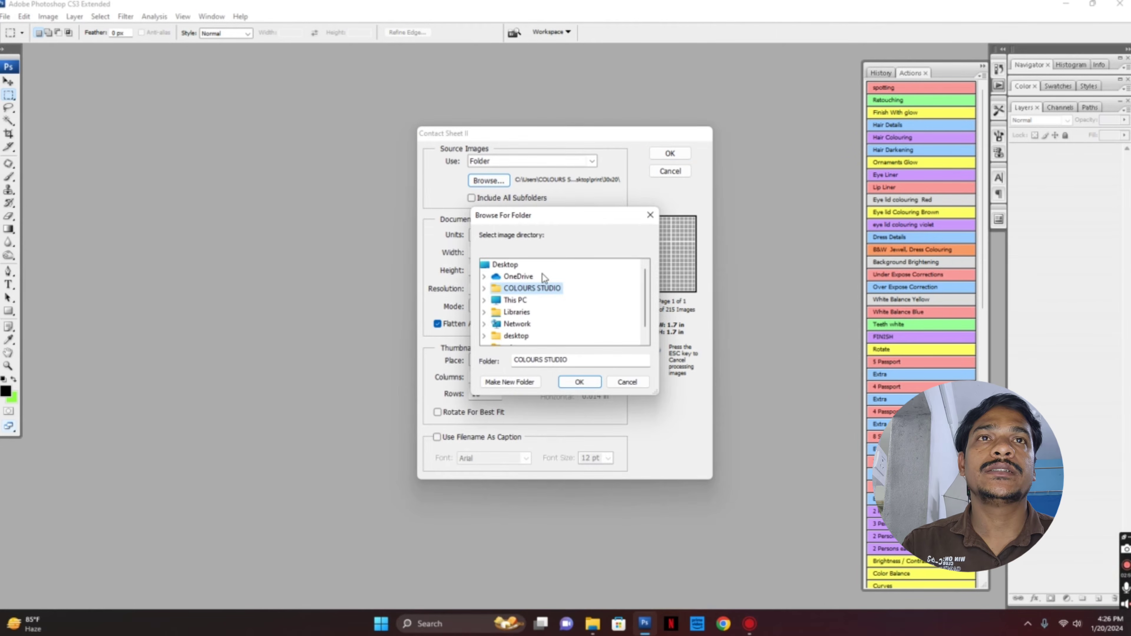
scroll(589, 301, "down", 1)
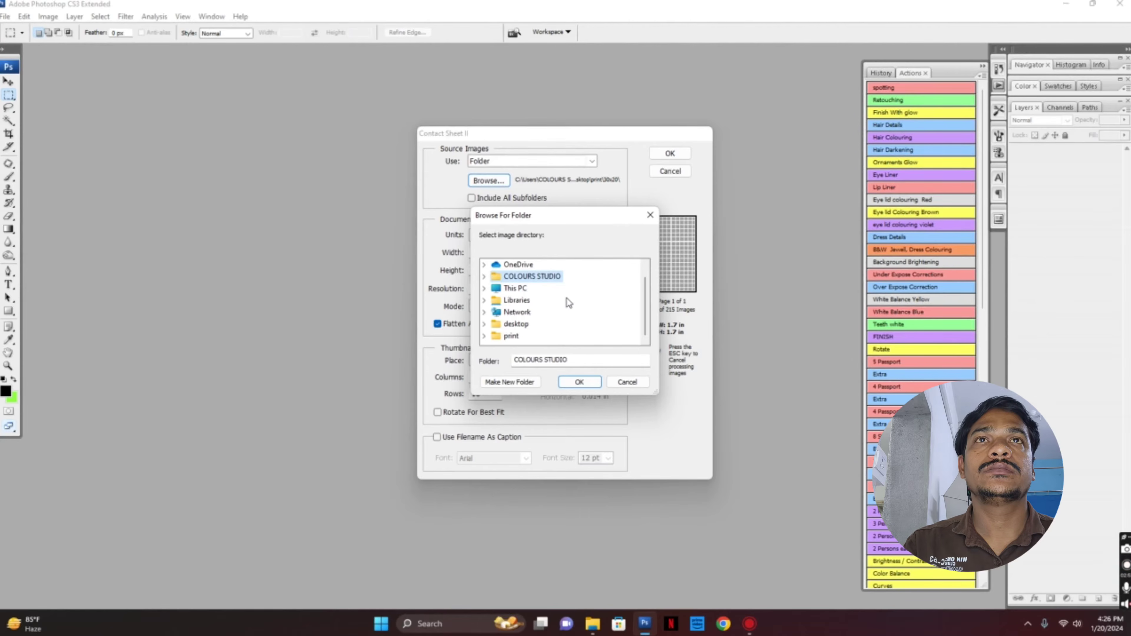
double_click(512, 336)
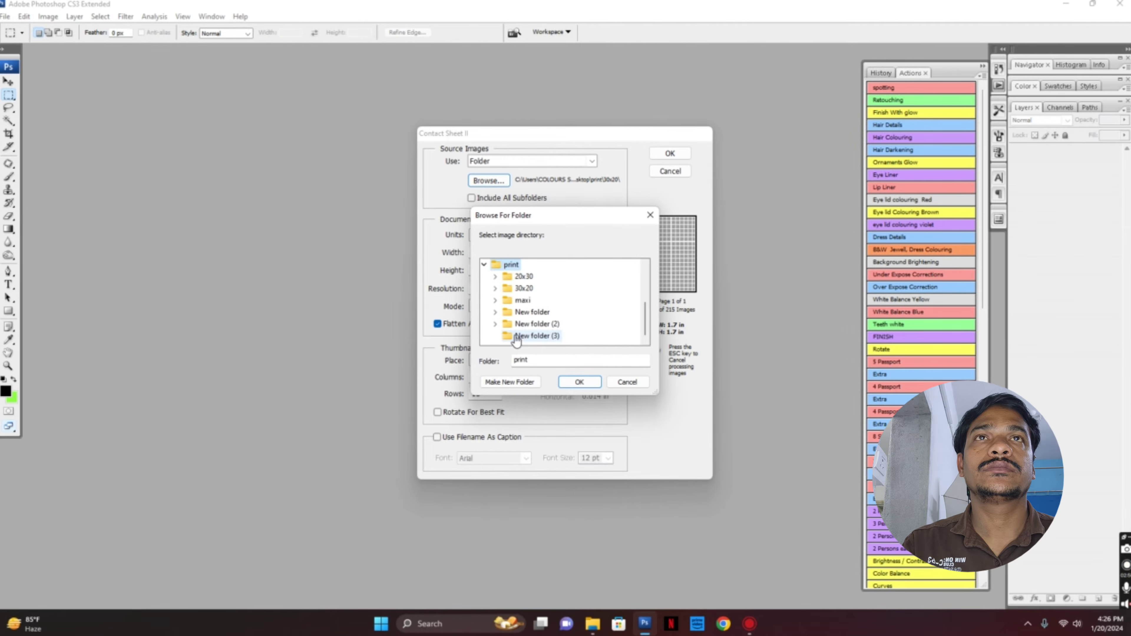
double_click(529, 281)
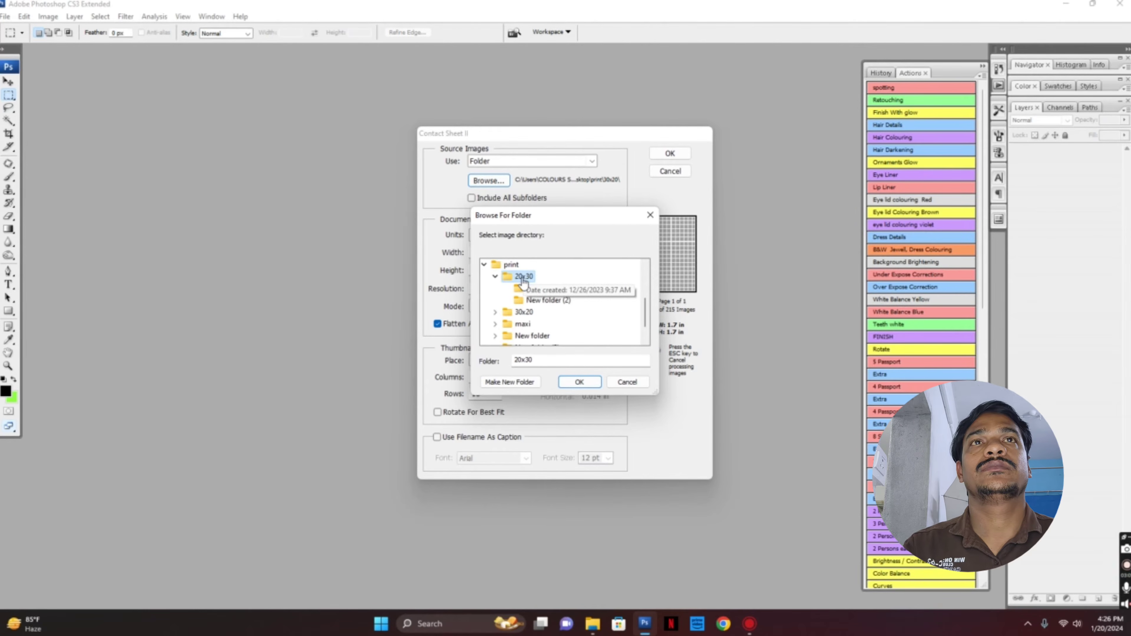
left_click(578, 383)
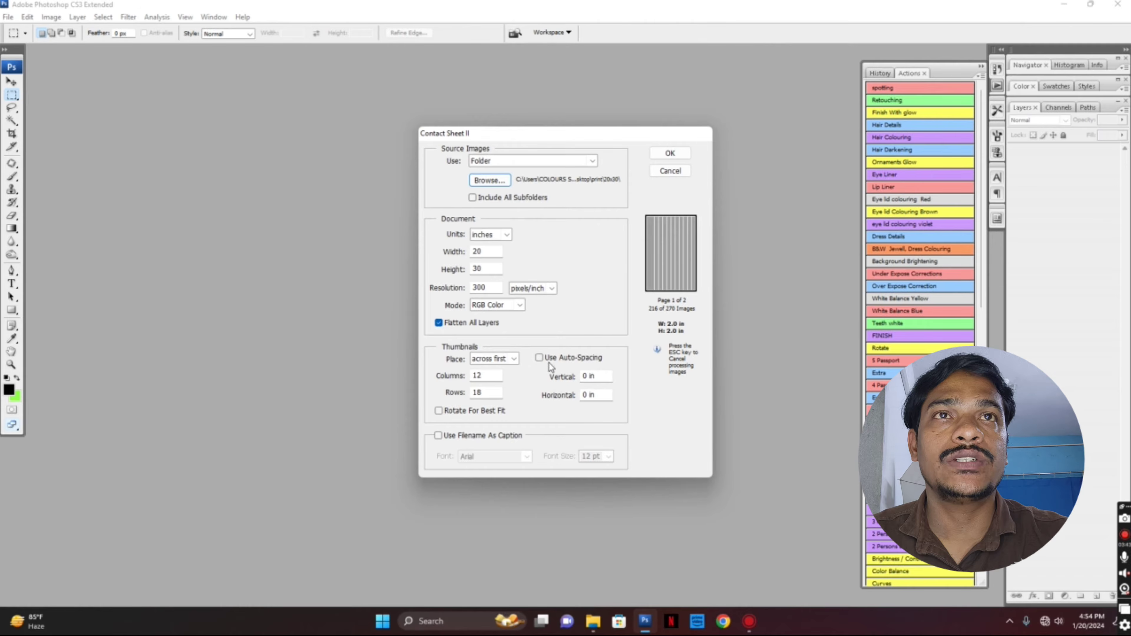
left_click(588, 381)
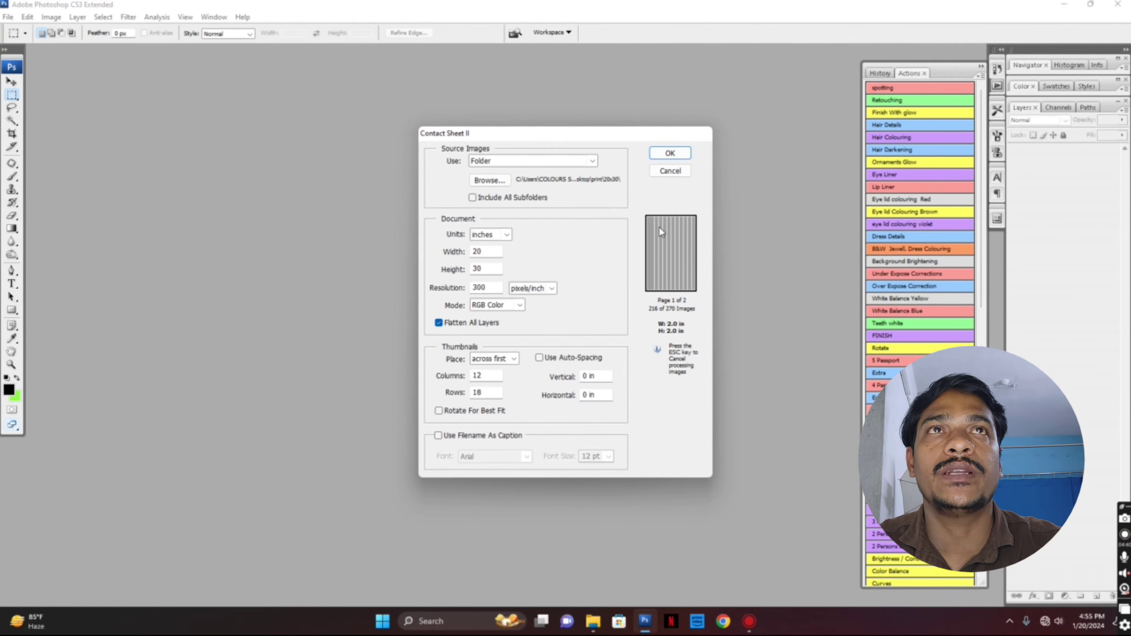
left_click(667, 153)
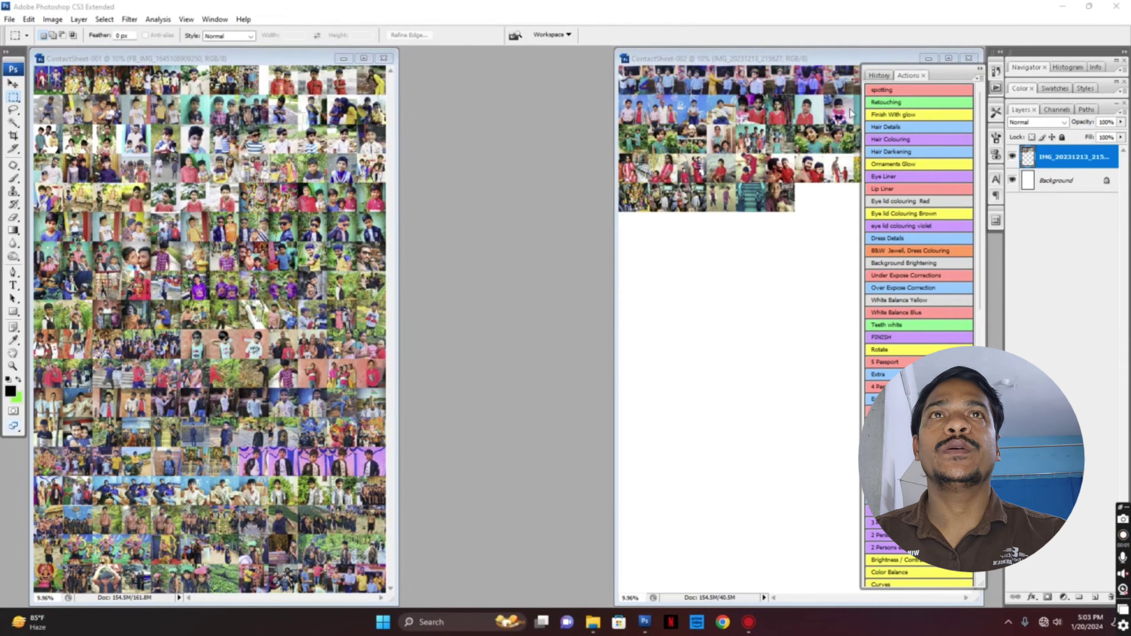
- Close ContactSheet-002 without saving and centre the ContactSheet-001 window in the workspace
left_click_drag(820, 59, 574, 71)
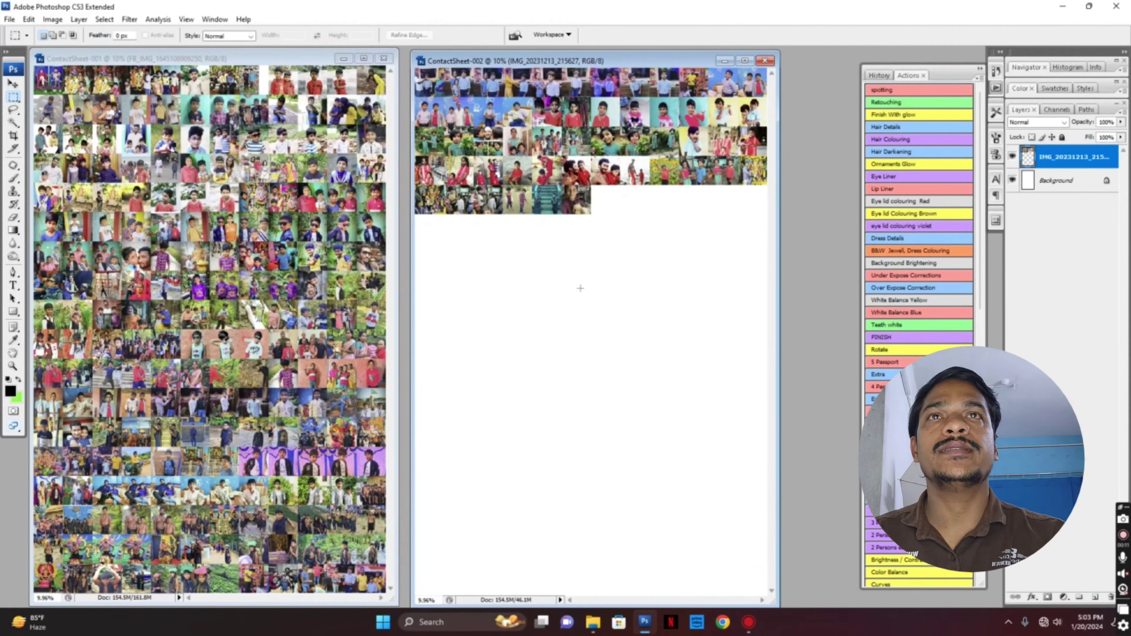
left_click_drag(239, 56, 469, 60)
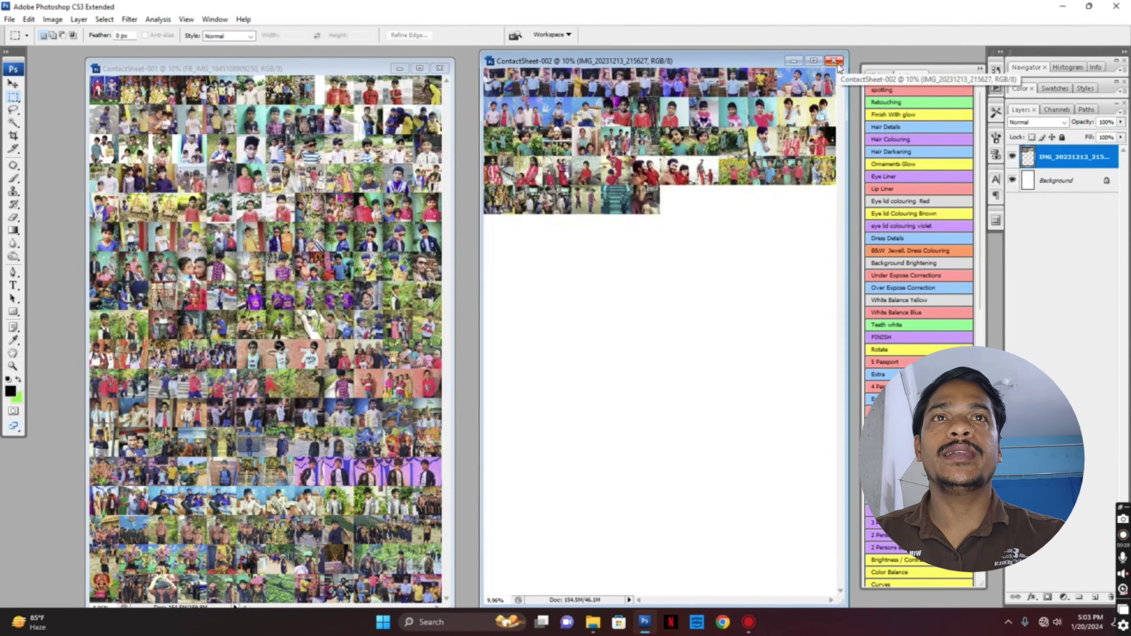
left_click(833, 60)
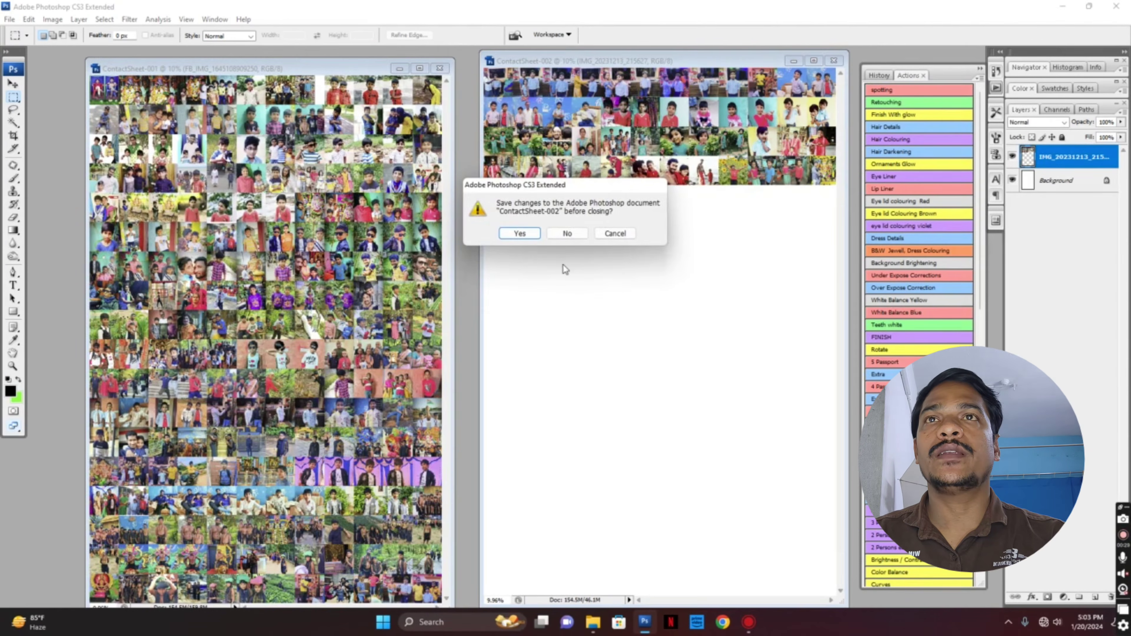
left_click(568, 233)
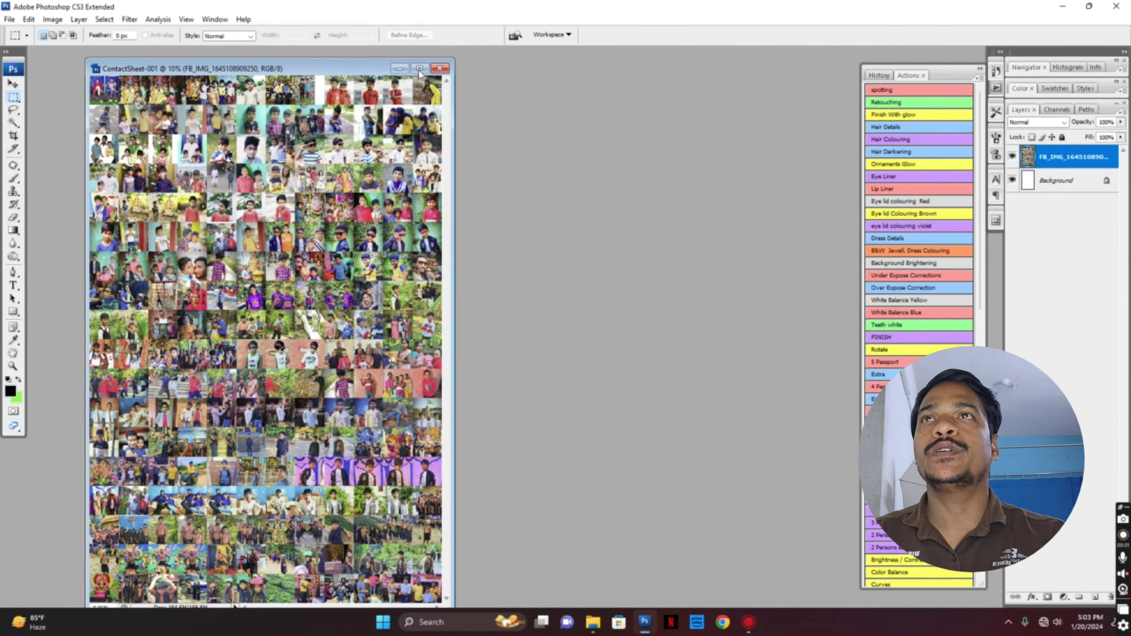
left_click_drag(340, 71, 623, 63)
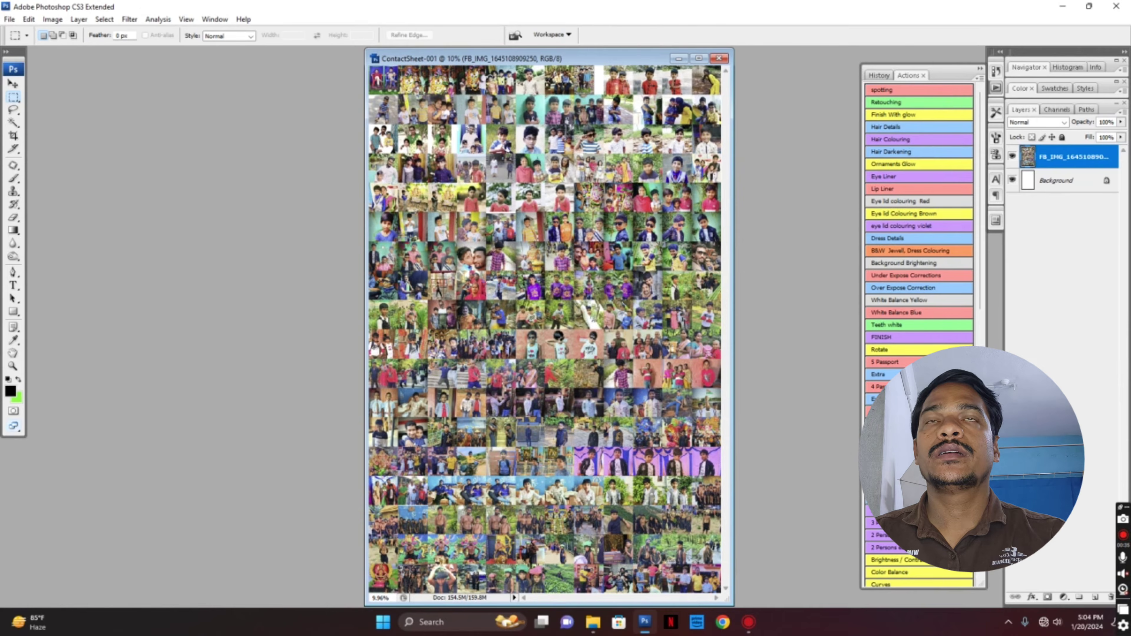
- Open Untitled-1 from New folder (2) inside the 20x30 folder and place its window beside the contact sheet
double_click(237, 308)
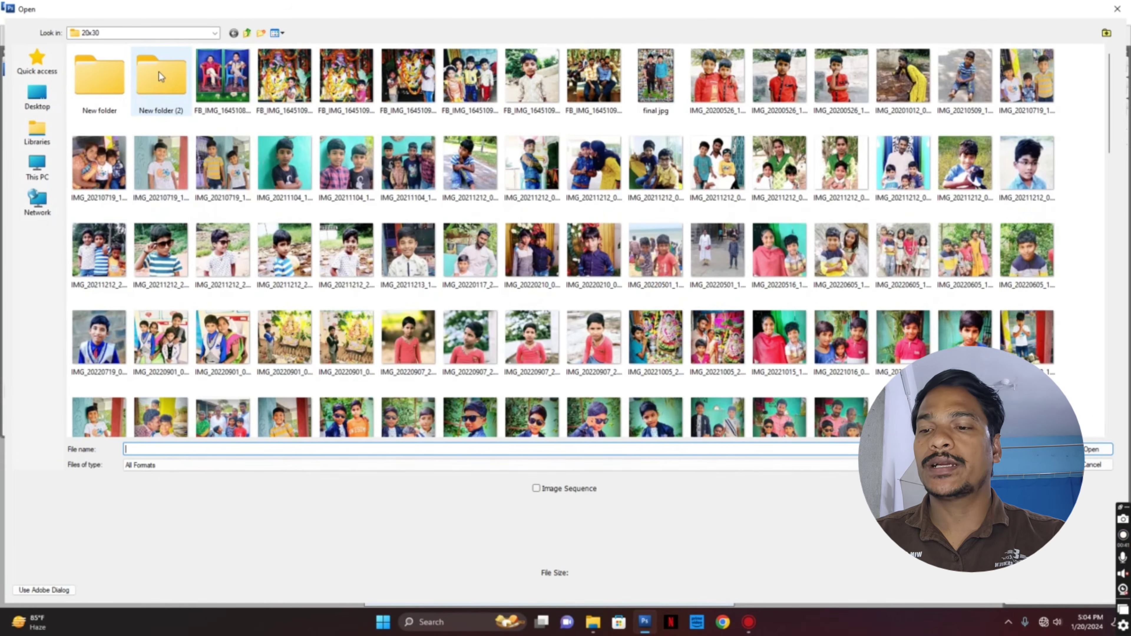
double_click(158, 72)
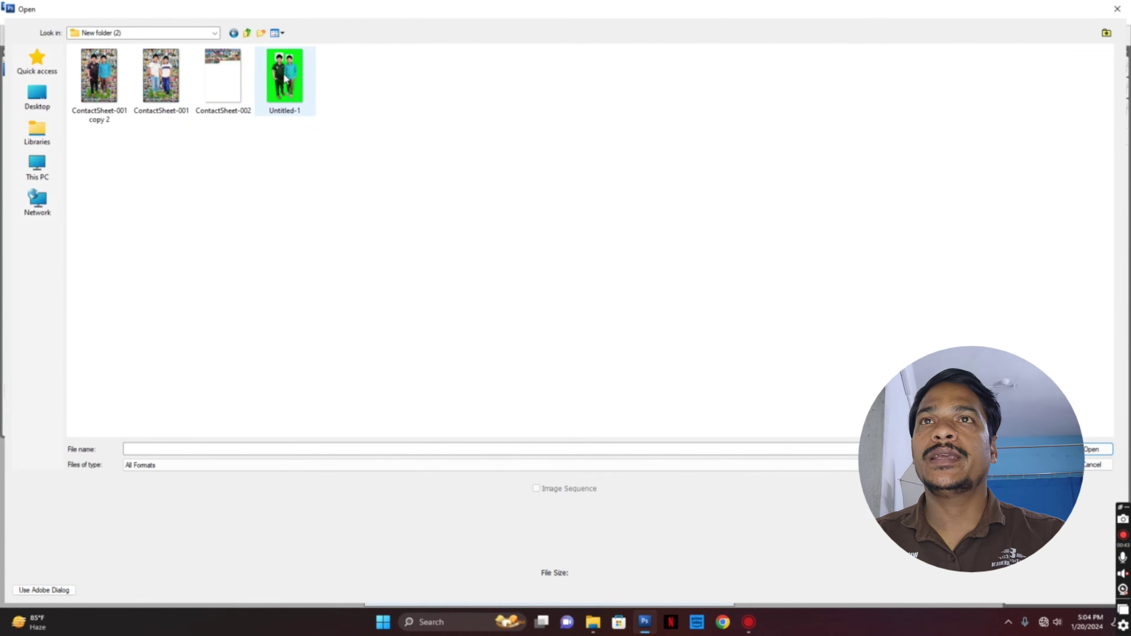
double_click(290, 85)
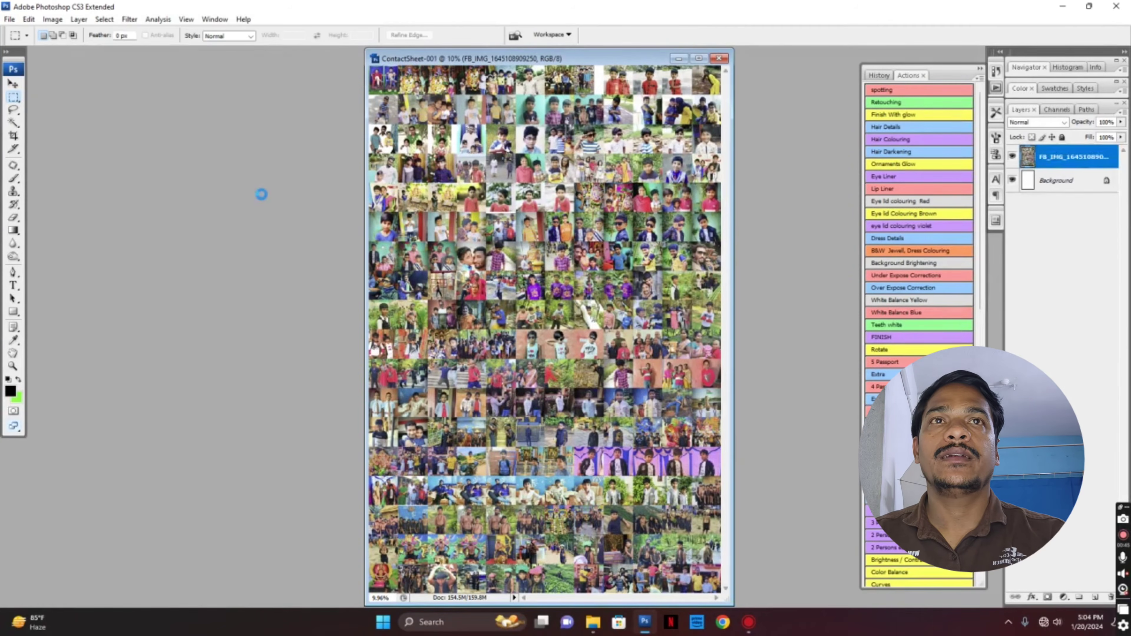
left_click_drag(767, 145, 141, 113)
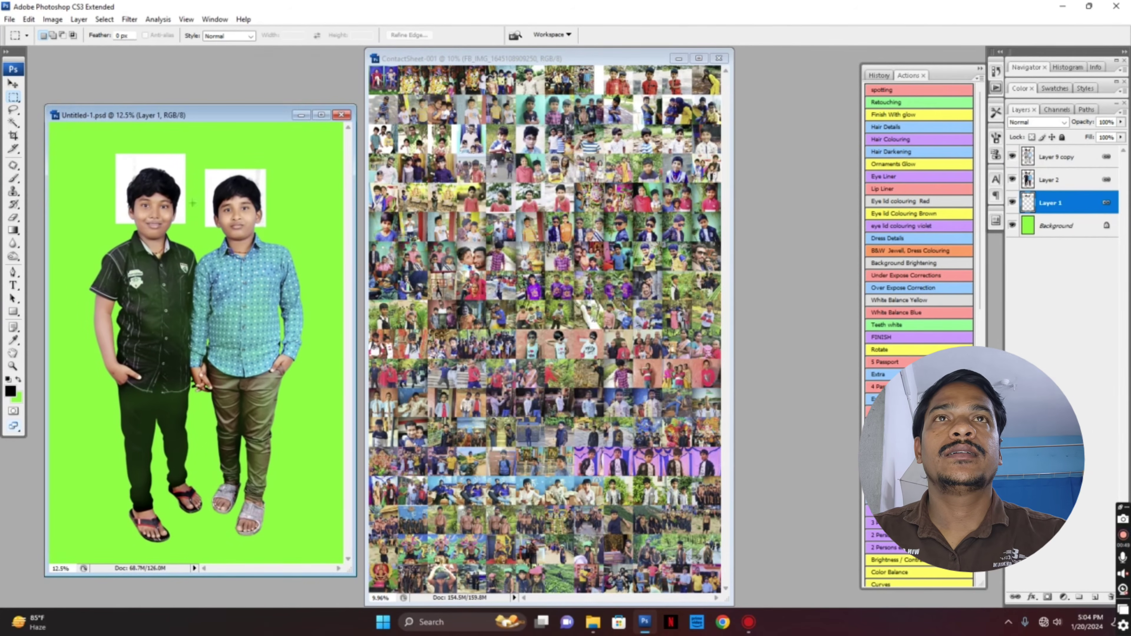
- Copy the linked layers of the two boys onto ContactSheet-001, scale them to about 146% and centre them over the collage
key("v")
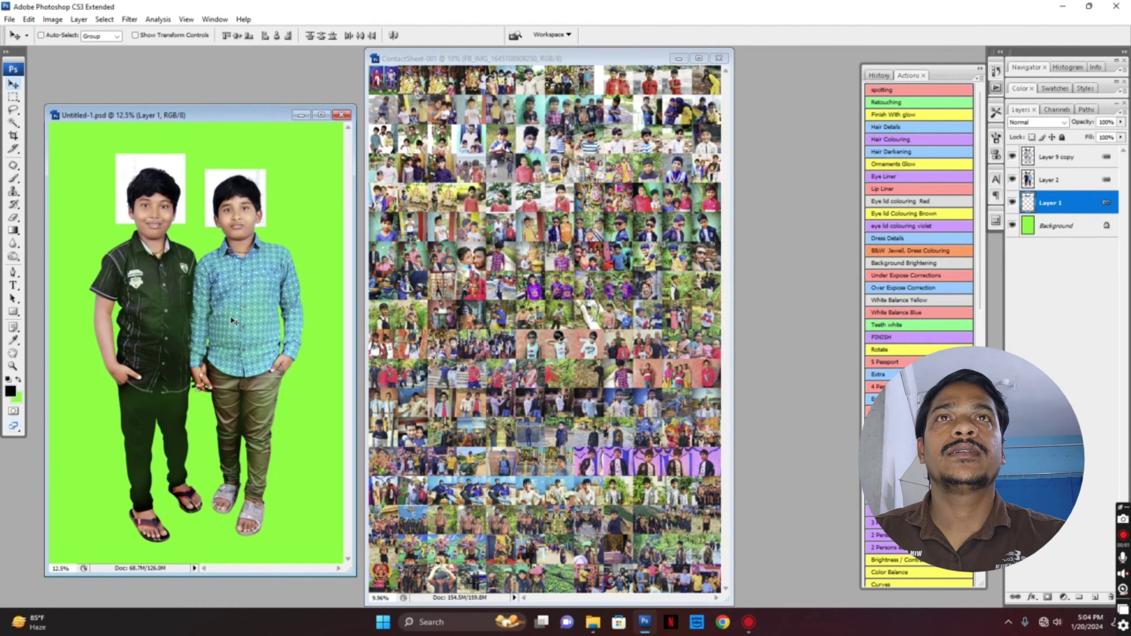
left_click_drag(230, 306, 579, 295)
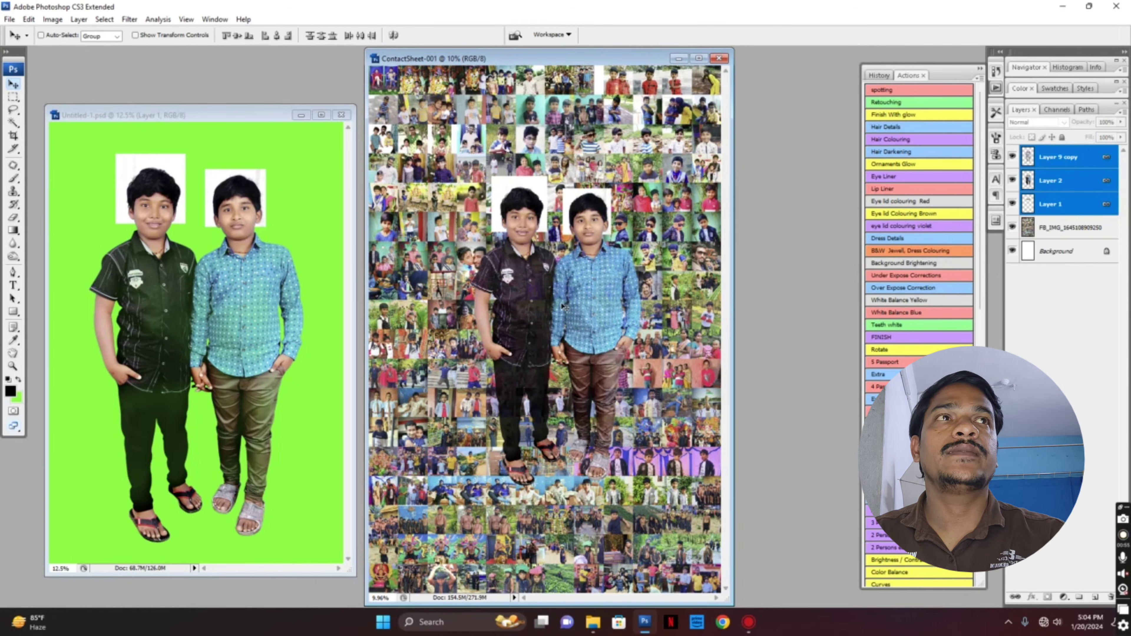
key("ctrl+t")
left_click_drag(646, 178, 680, 106)
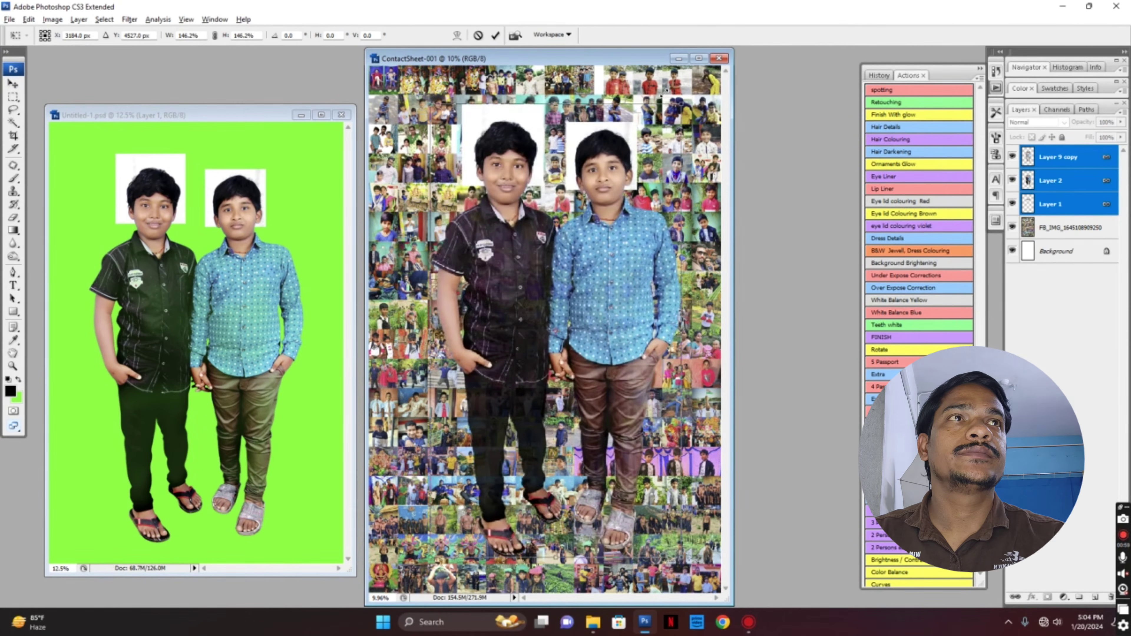
left_click_drag(616, 227, 605, 229)
key("Return")
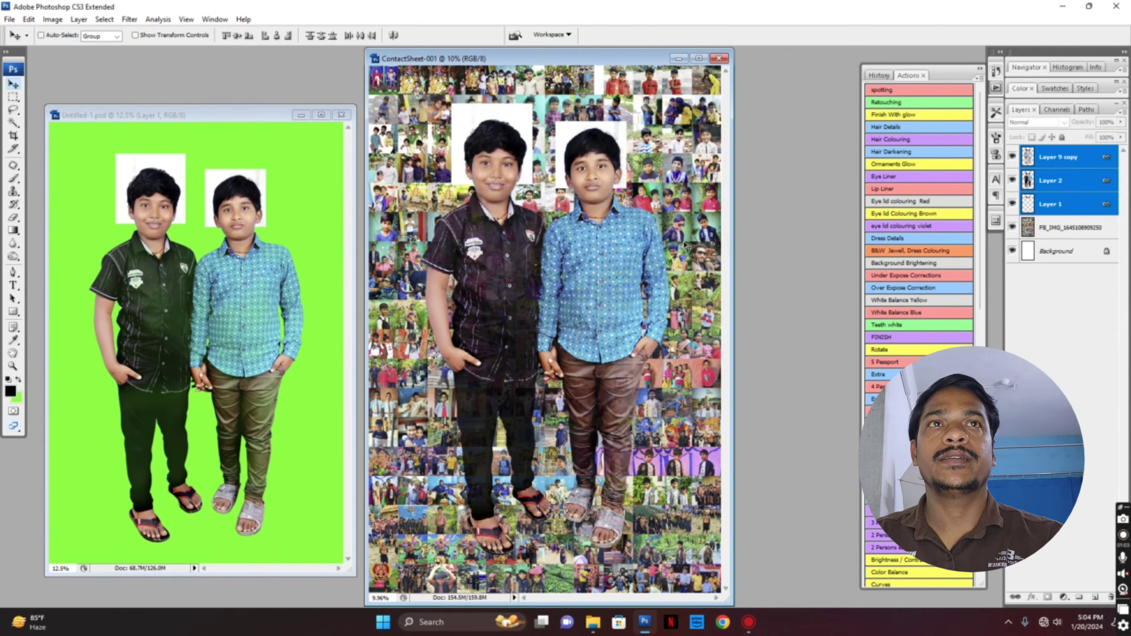
- Set the blend mode of Layer 1 to Multiply
left_click(1053, 204)
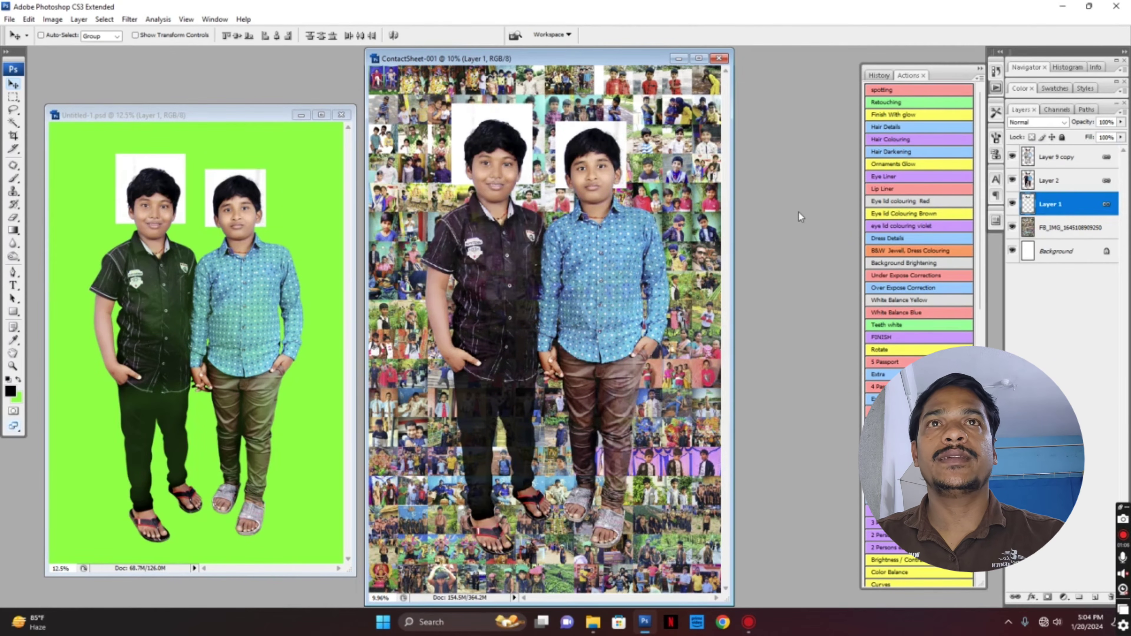
left_click(1037, 122)
left_click(1029, 172)
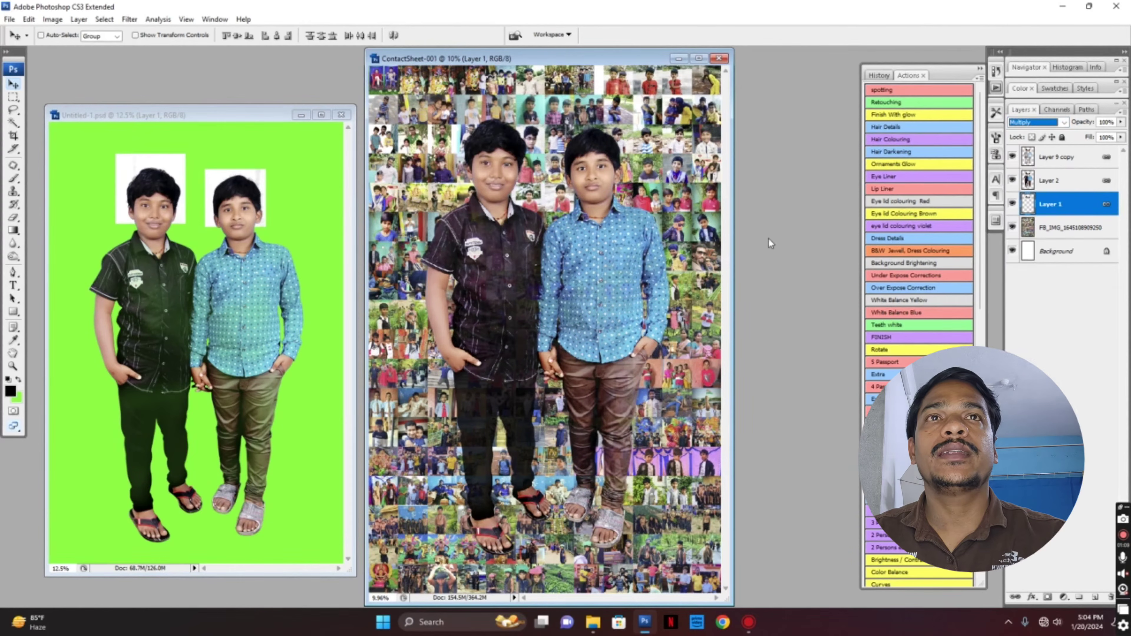
- Maximize the contact sheet document, duplicate Layer 9 copy and hide the duplicate
double_click(596, 59)
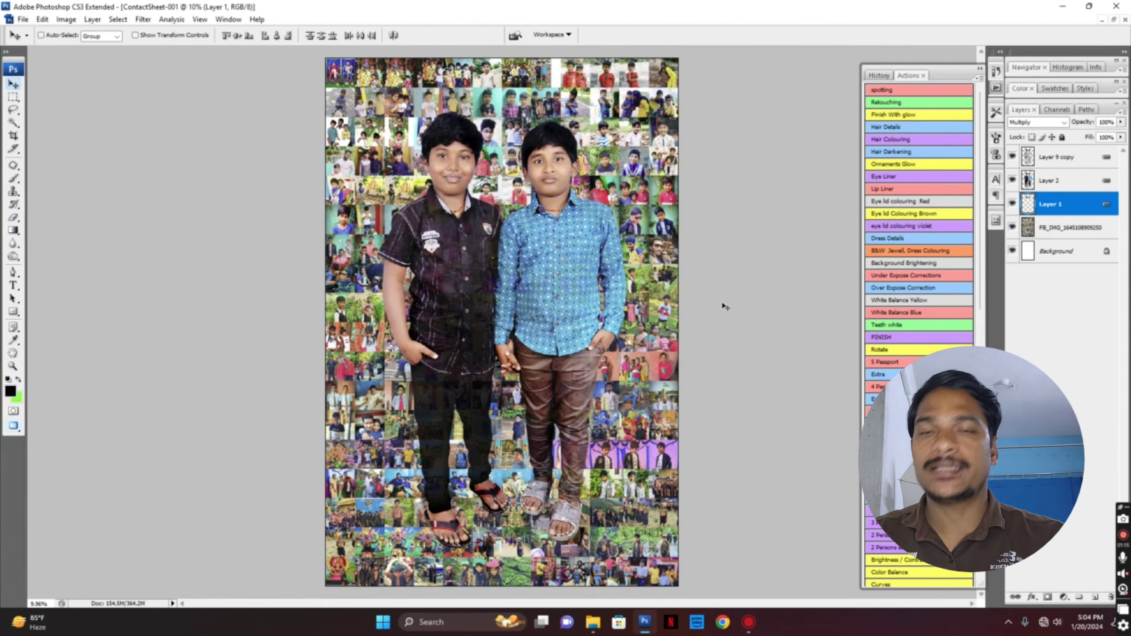
right_click(543, 303)
left_click(554, 308)
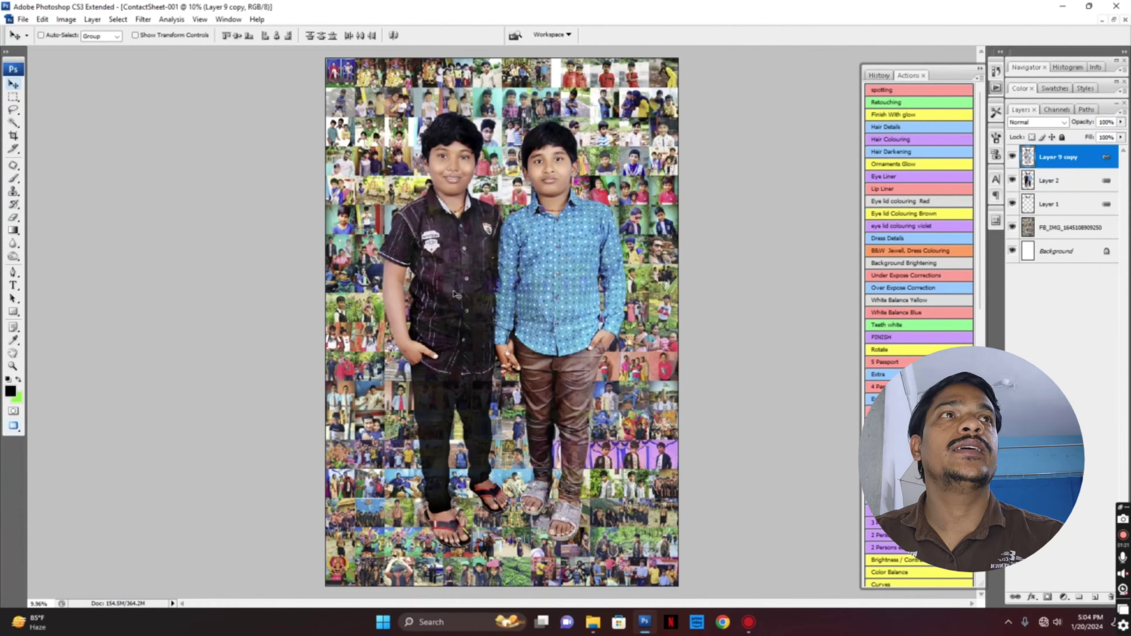
key("ctrl+j")
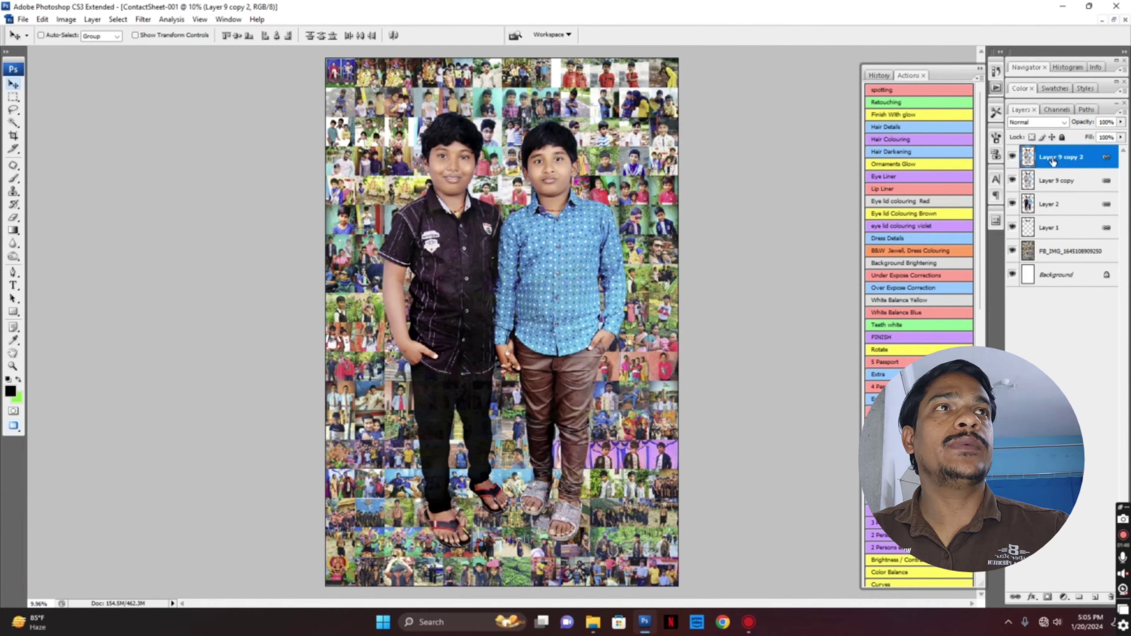
left_click(1012, 158)
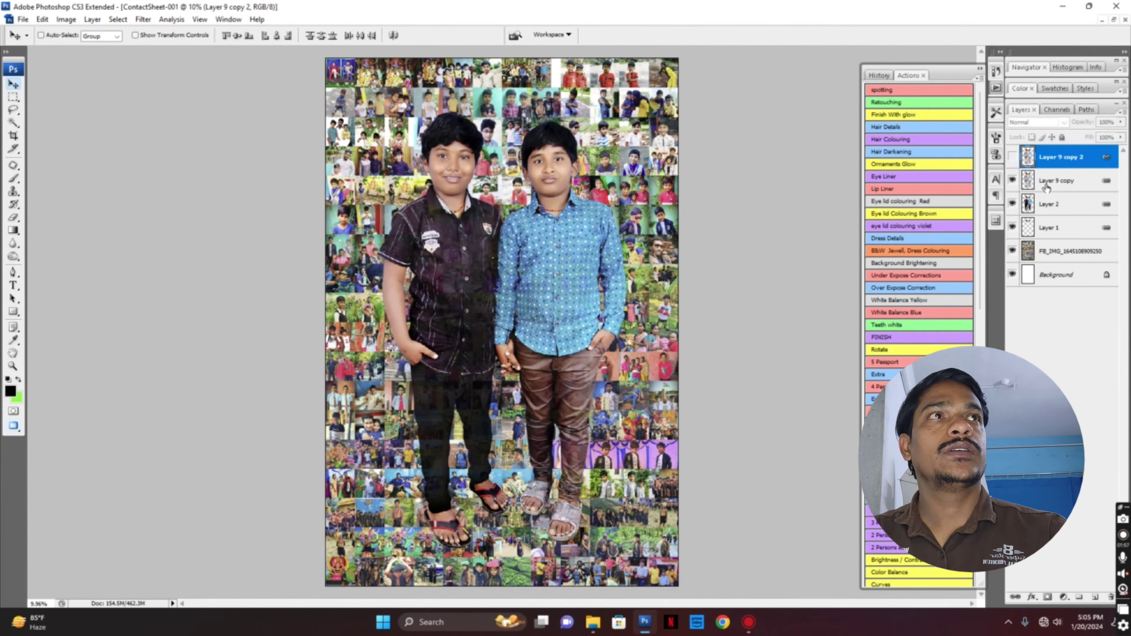
- Set the opacity of Layer 9 copy to 85%
left_click(1054, 185)
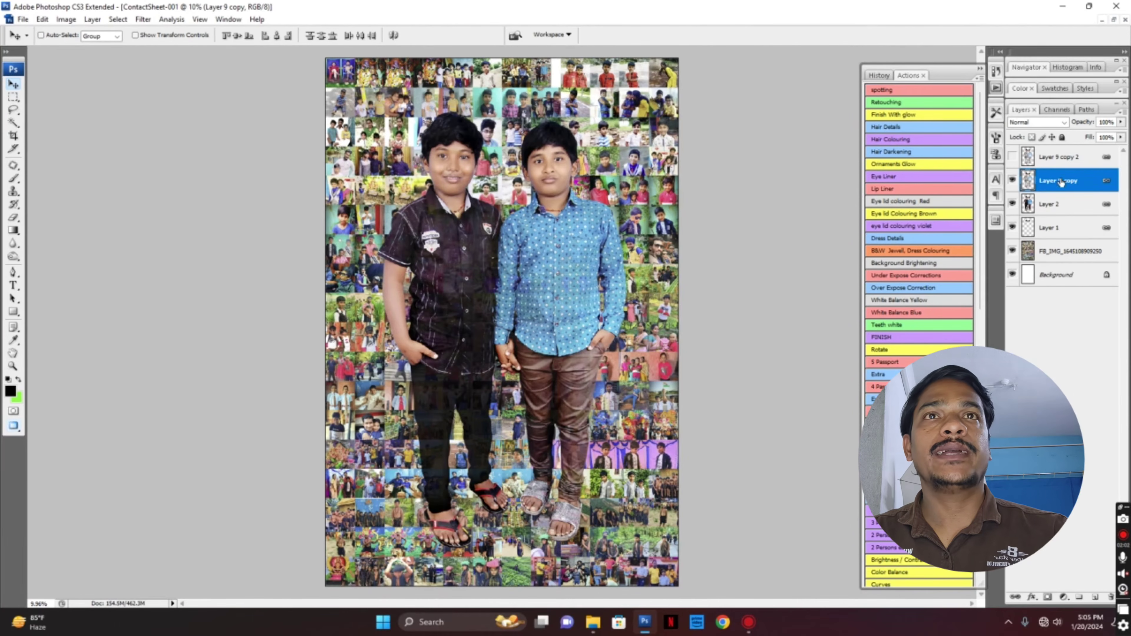
left_click(1120, 123)
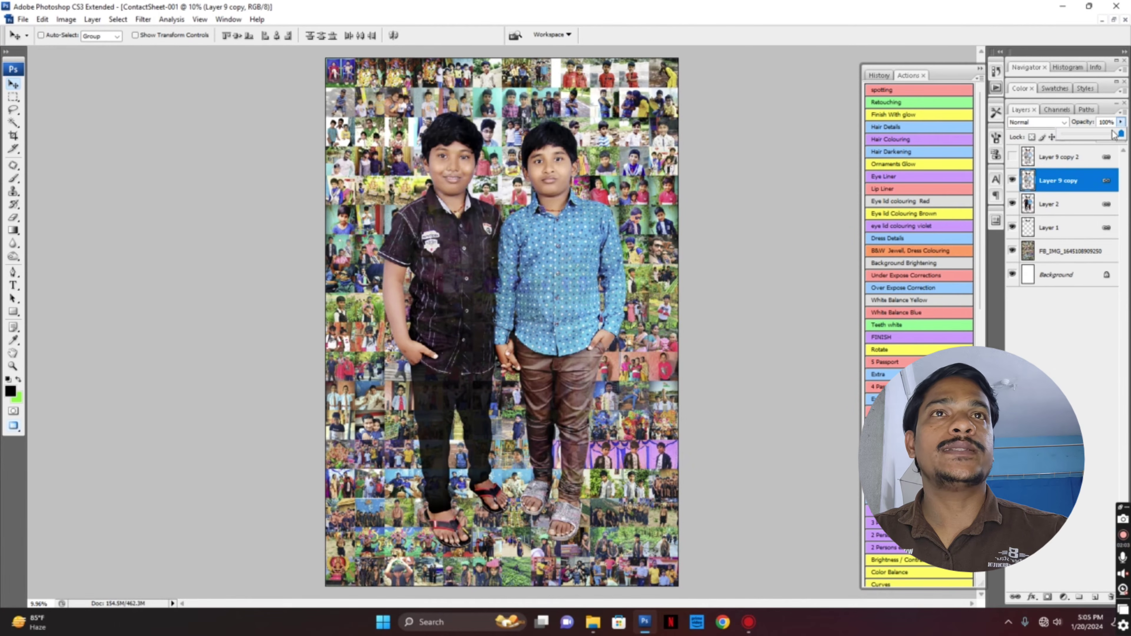
left_click(1086, 126)
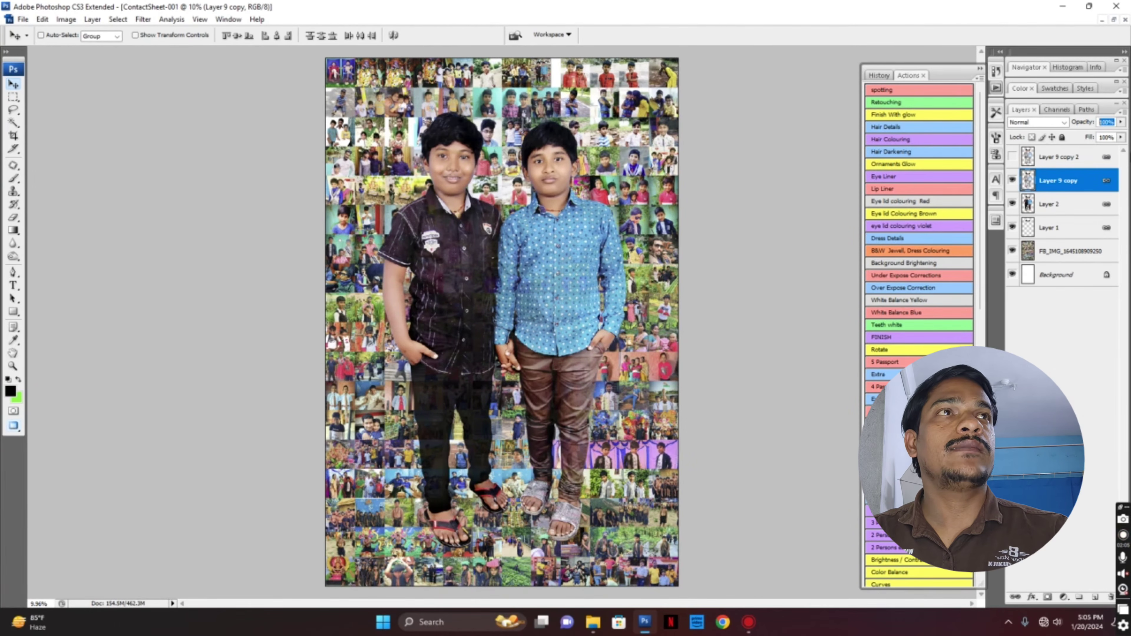
type("85")
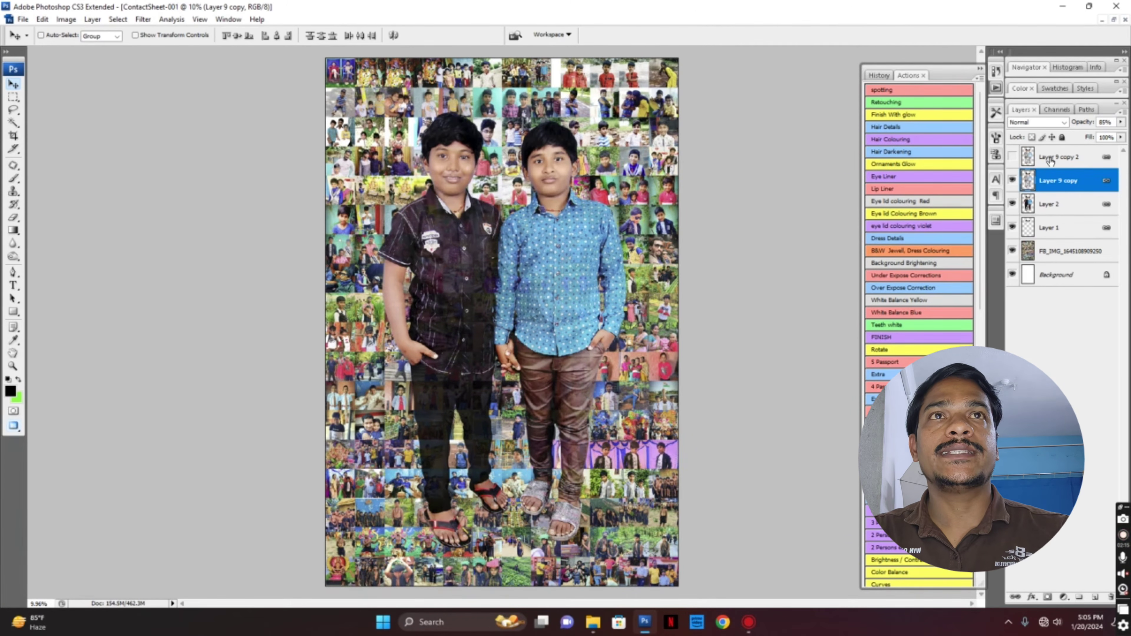
- Show Layer 9 copy 2, hide Layer 9 copy, and erase the boys' bodies below the faces on Layer 9 copy 2 with a 1000 px Eraser
left_click(1013, 158)
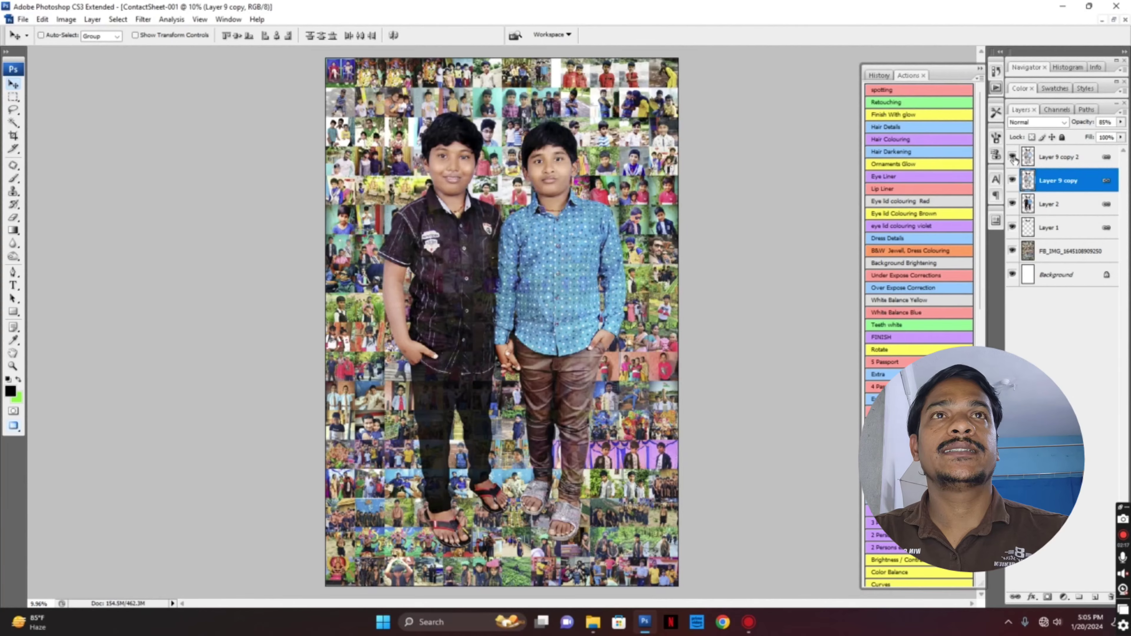
left_click(1055, 160)
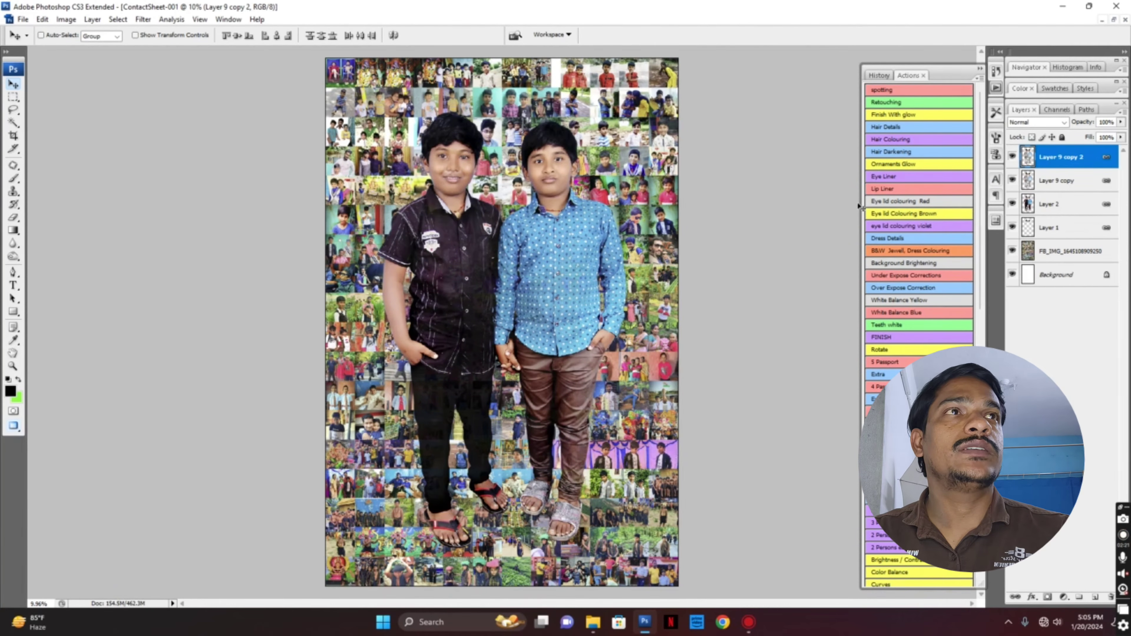
key("e")
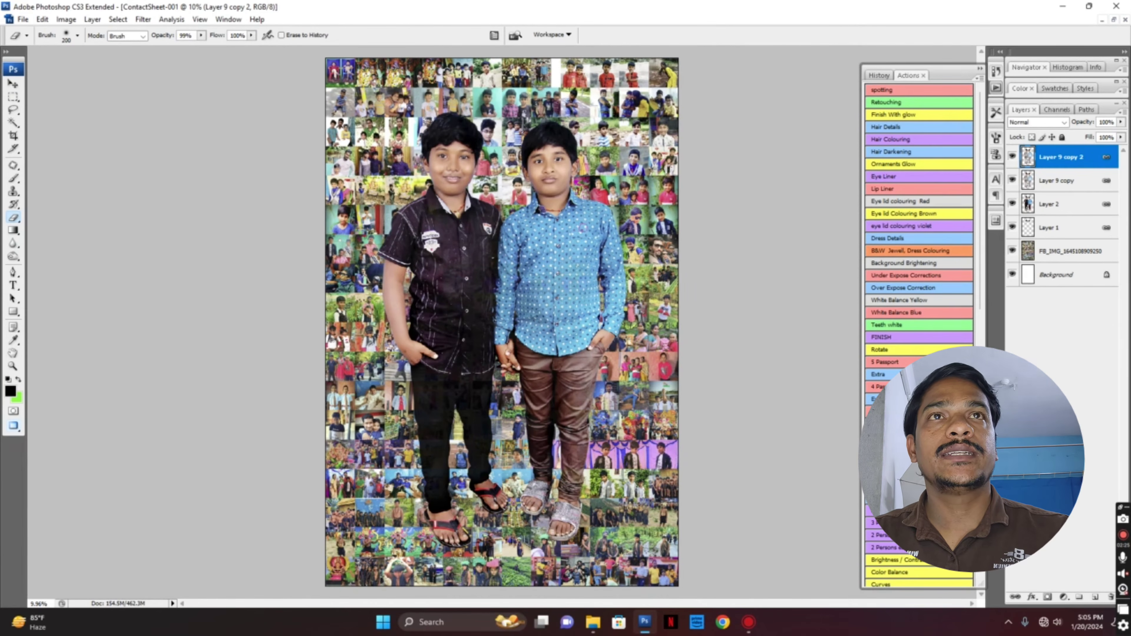
key("bracketright")
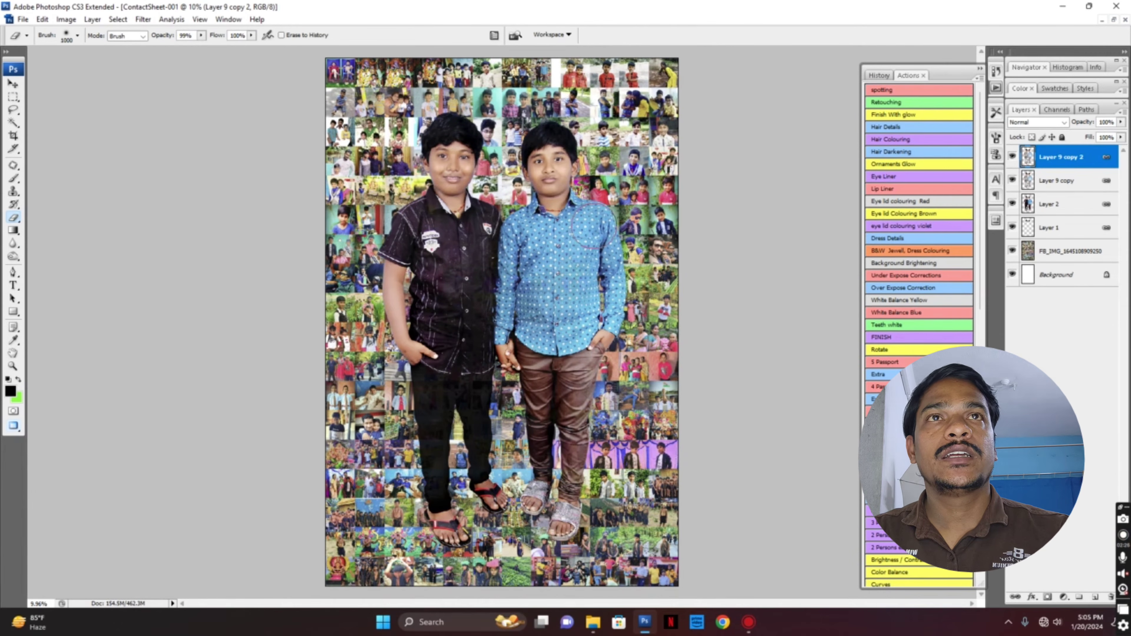
left_click(1012, 181)
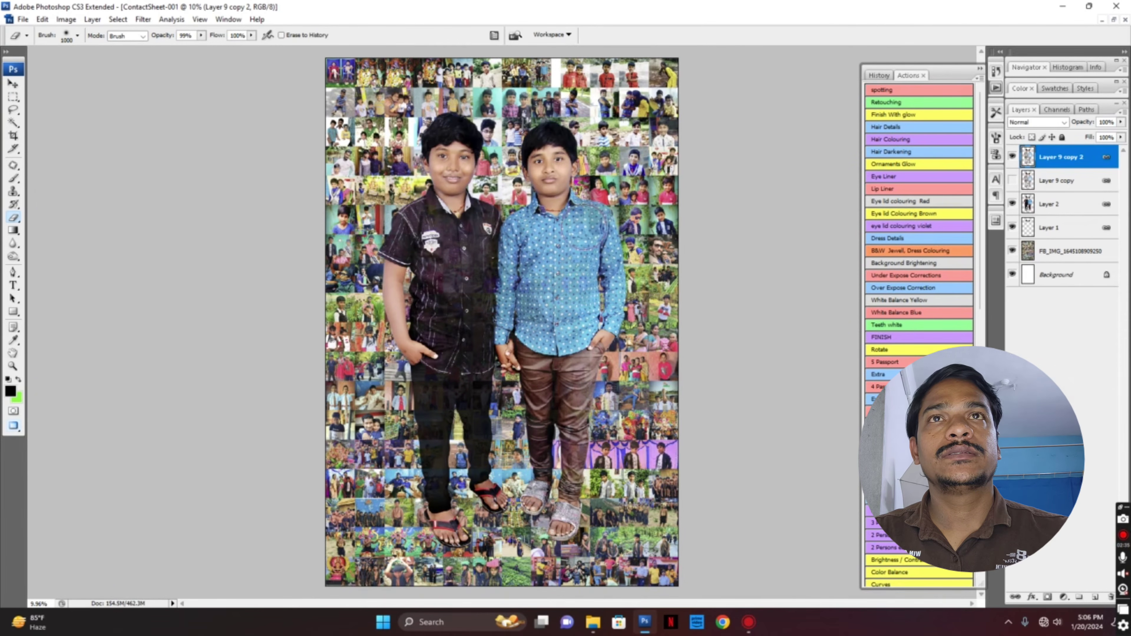
mouse_move(583, 230)
left_mouse_down()
mouse_move(564, 242)
mouse_move(516, 235)
mouse_move(545, 247)
mouse_move(526, 230)
mouse_move(550, 238)
mouse_move(604, 223)
mouse_move(600, 320)
mouse_move(601, 241)
mouse_move(576, 357)
mouse_move(528, 260)
mouse_move(527, 380)
mouse_move(482, 275)
mouse_move(478, 228)
mouse_move(463, 263)
mouse_move(400, 257)
mouse_move(432, 361)
mouse_move(439, 510)
mouse_move(482, 394)
mouse_move(490, 463)
mouse_move(535, 468)
mouse_move(542, 382)
mouse_move(565, 487)
mouse_move(585, 361)
mouse_move(513, 338)
left_mouse_up()
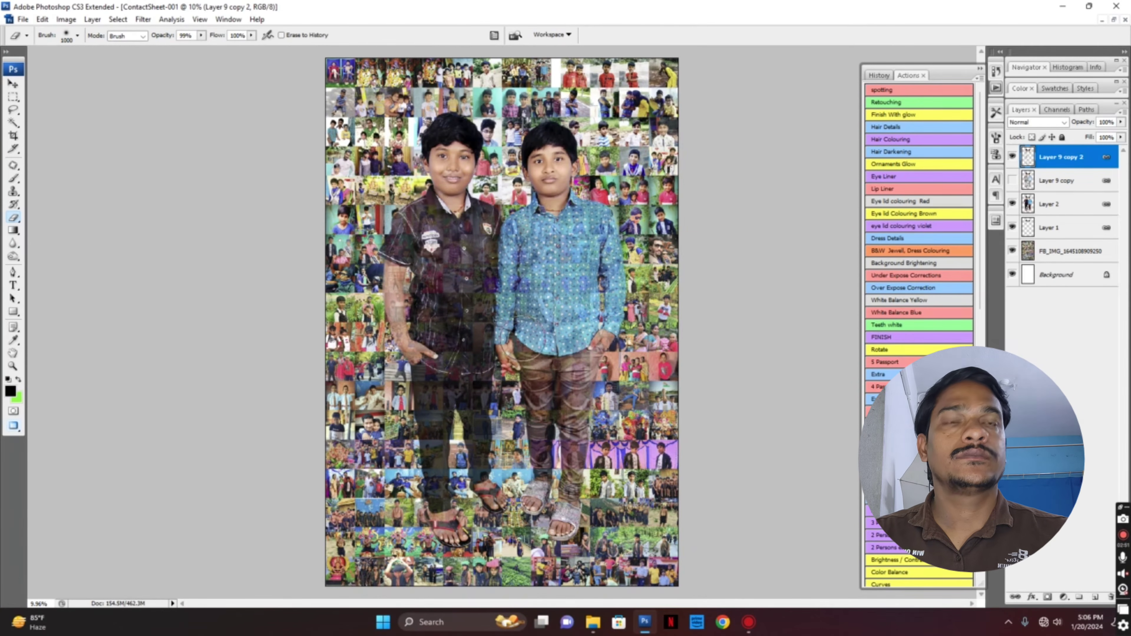
- Toggle the visibility of Layer 9 copy to compare the portrait with and without it
left_click(1012, 181)
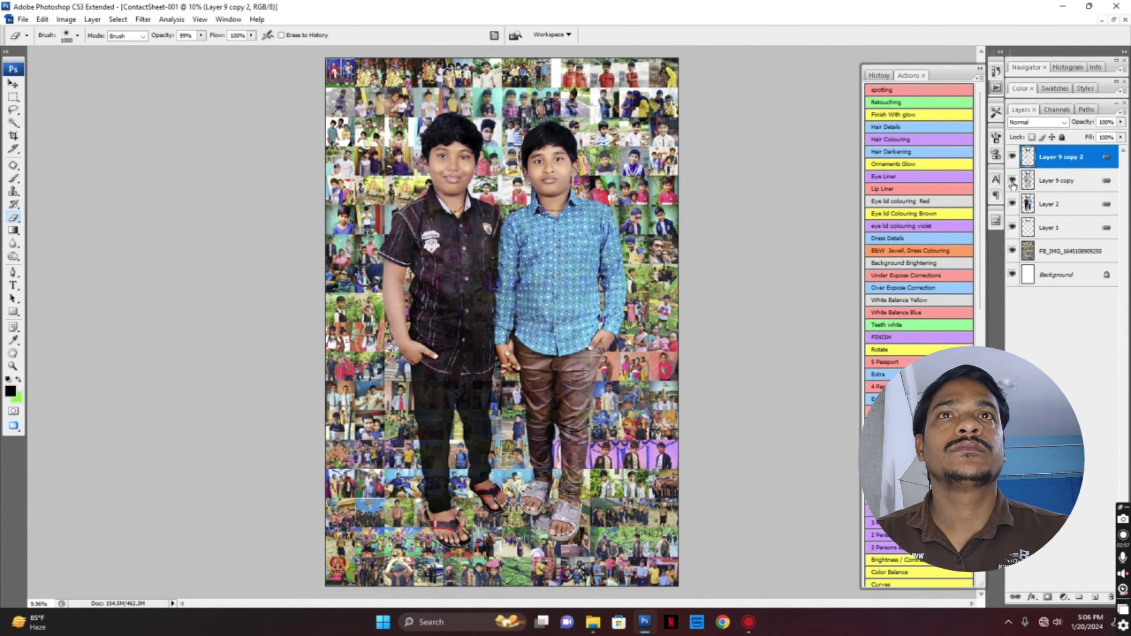
left_click(1012, 182)
left_click(1012, 182)
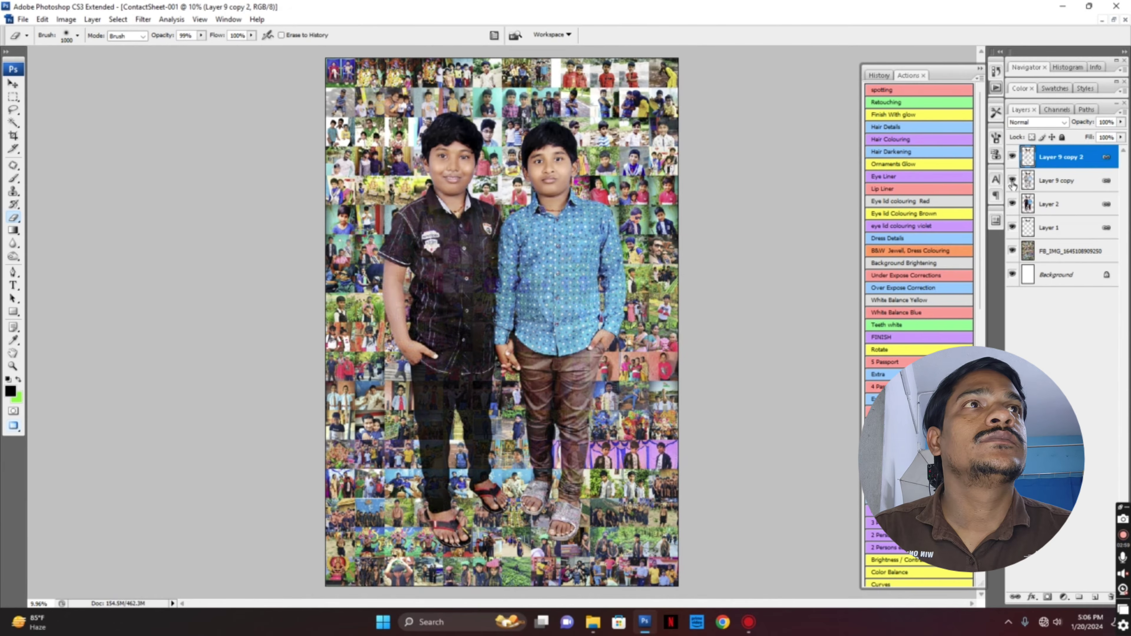
left_click(1053, 181)
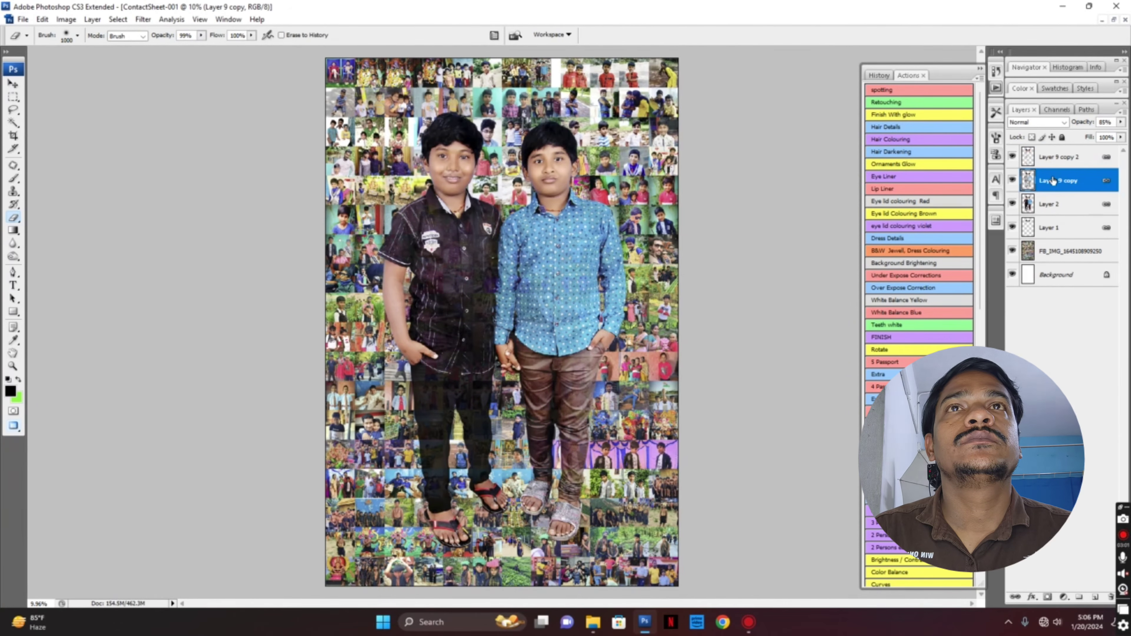
key("ctrl+bracketleft")
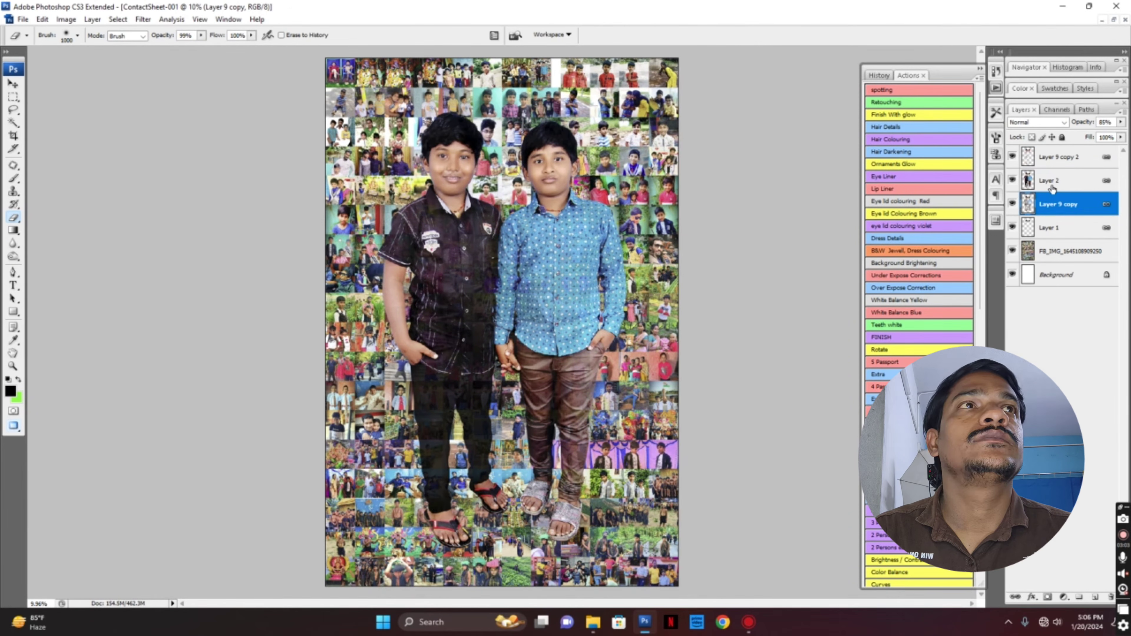
key("ctrl+bracketright")
key("ctrl+bracketright")
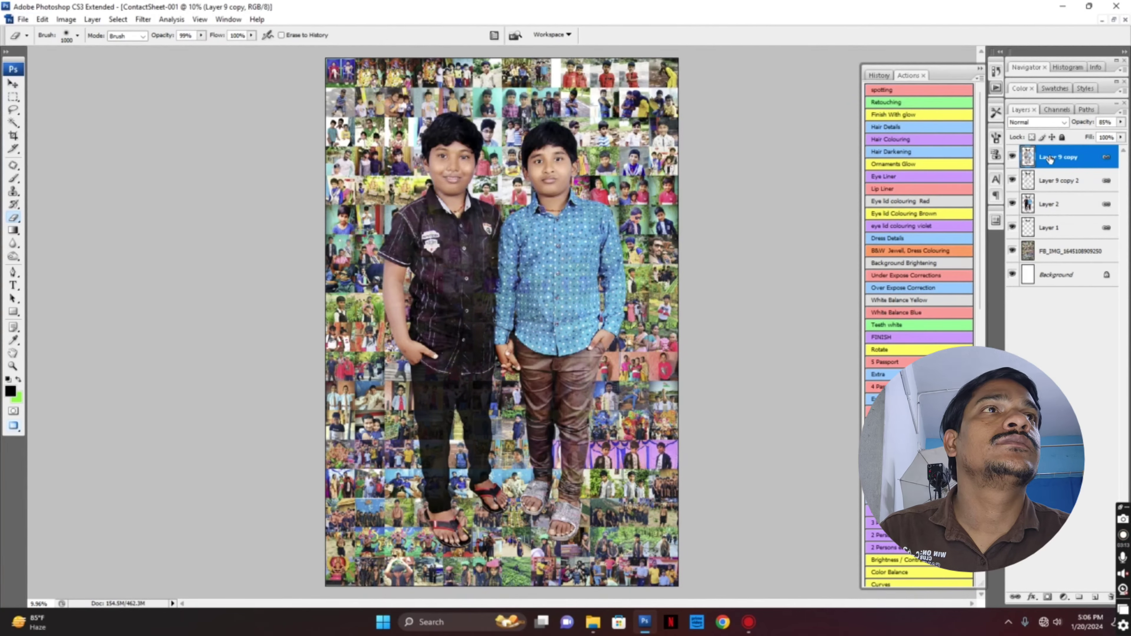
key("ctrl+bracketleft")
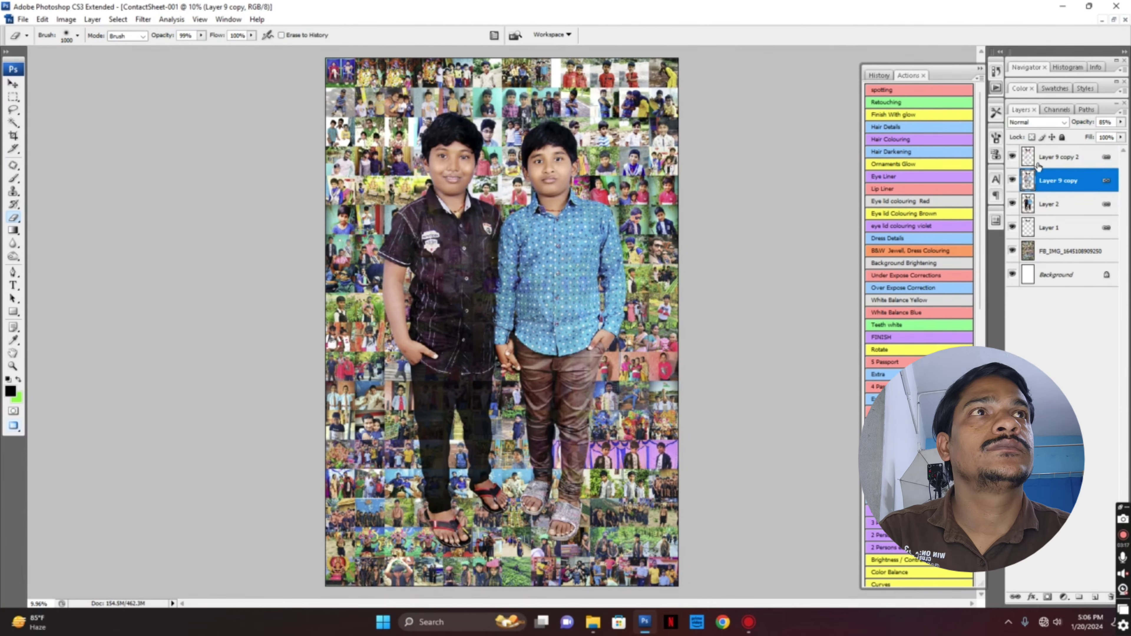
key("ctrl+bracketright")
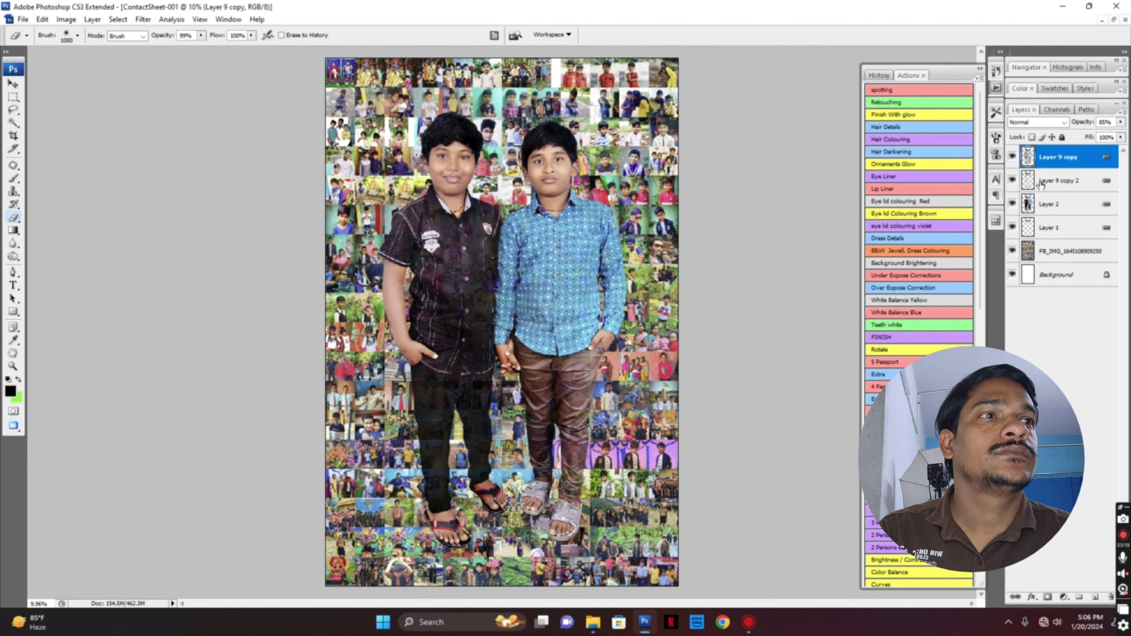
left_click_drag(1043, 161, 1043, 201)
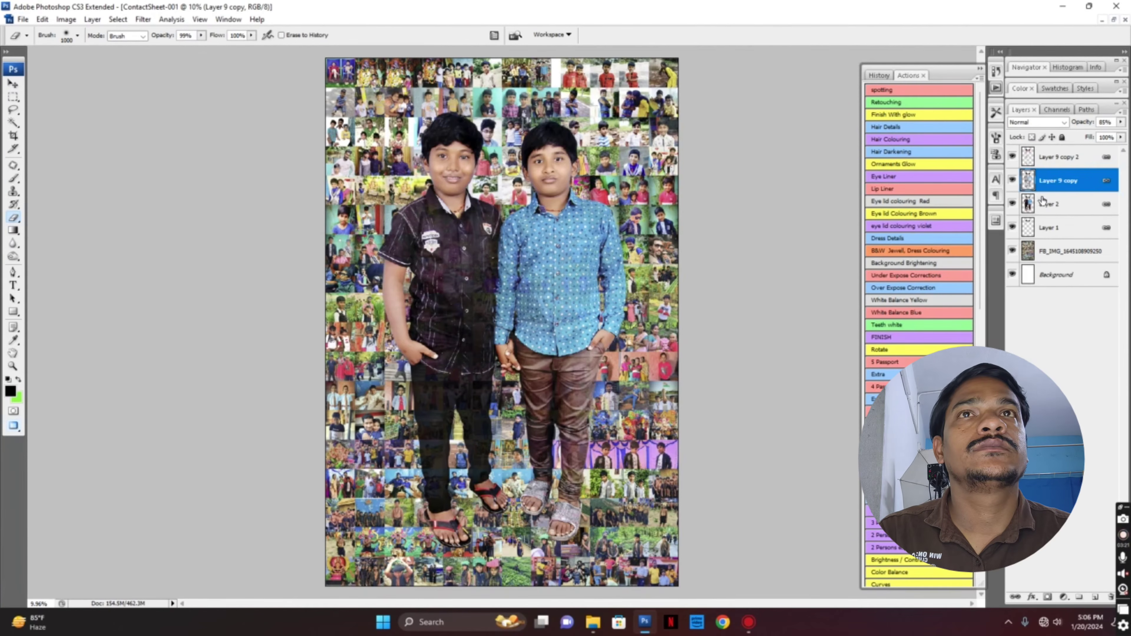
left_click(1043, 203)
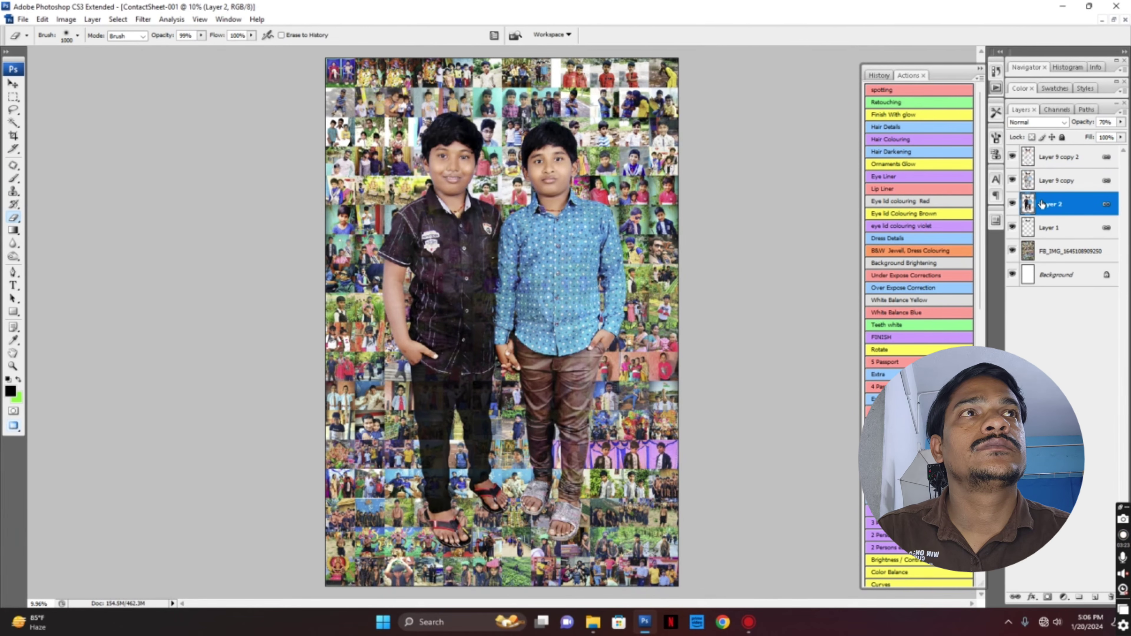
- Delete Layer 9 copy and move Layer 1 above Layer 2
left_click(1045, 180)
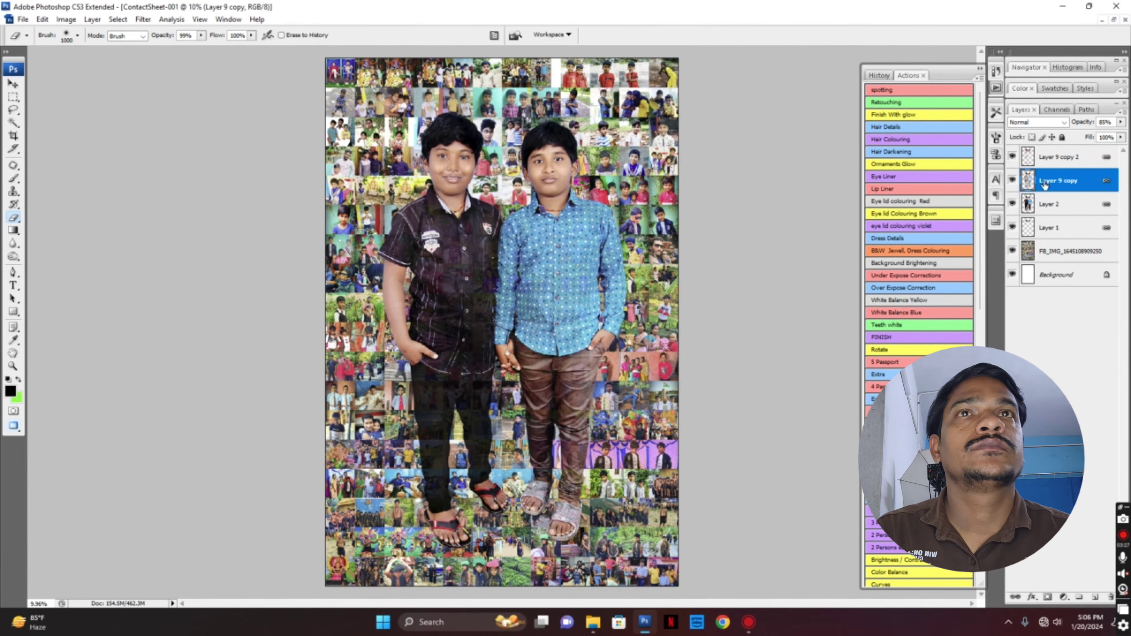
left_click_drag(1045, 181, 1111, 596)
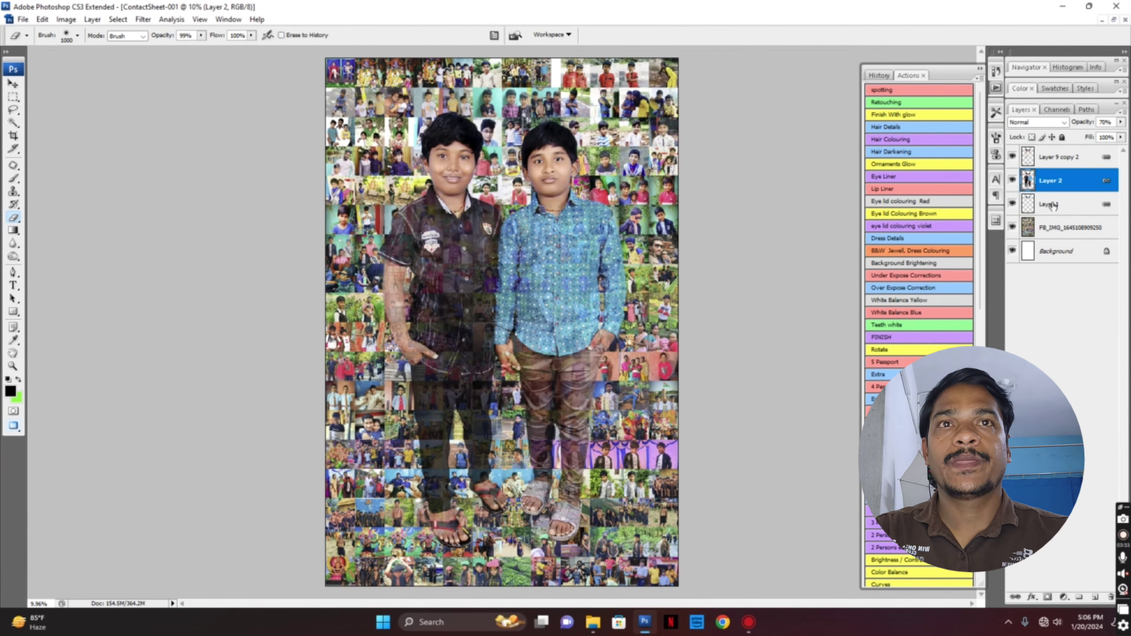
left_click_drag(1051, 210, 1049, 170)
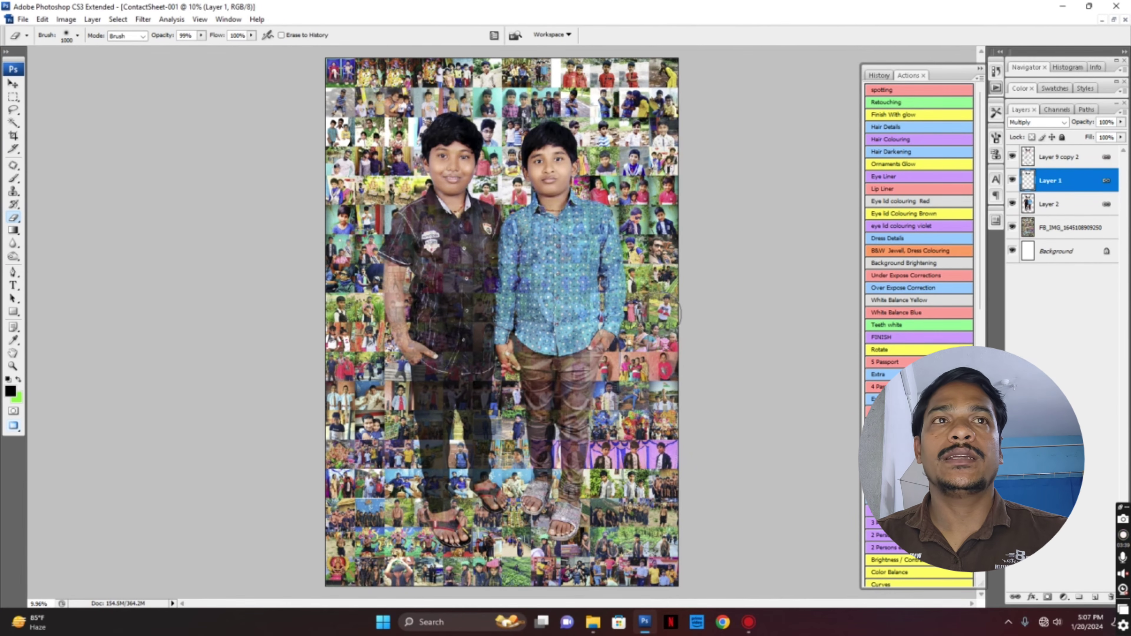
- Open the image open-book-with-green-grass-PNG-background-free-thumb46.png from the desktop folder, with the documents shown in separate windows
key("ctrl+minus")
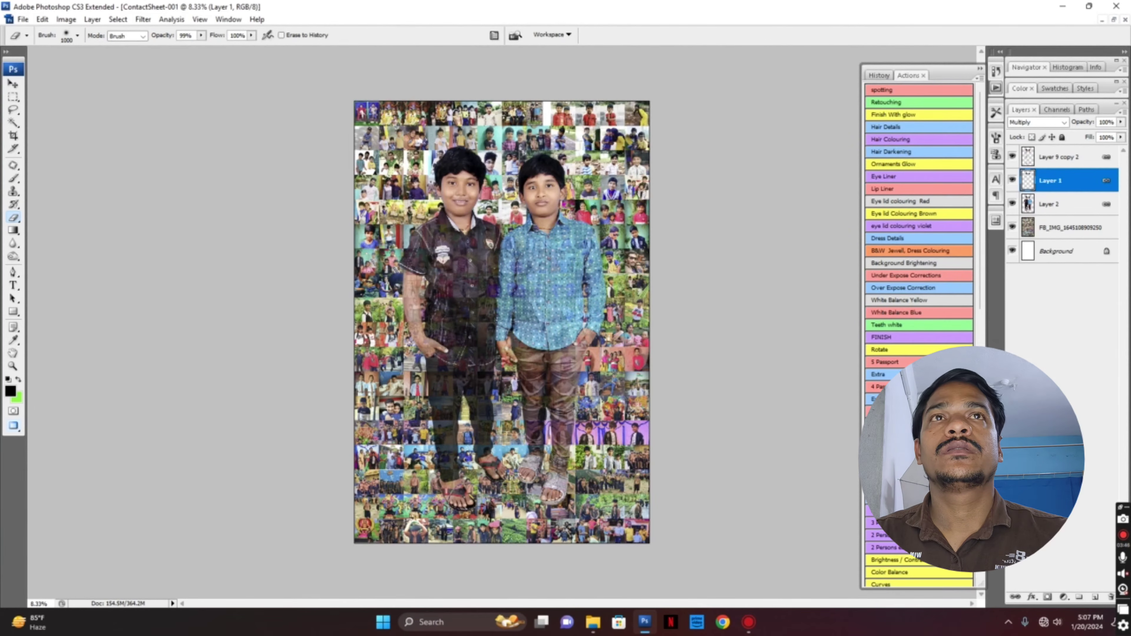
key("f")
key("f")
key("f")
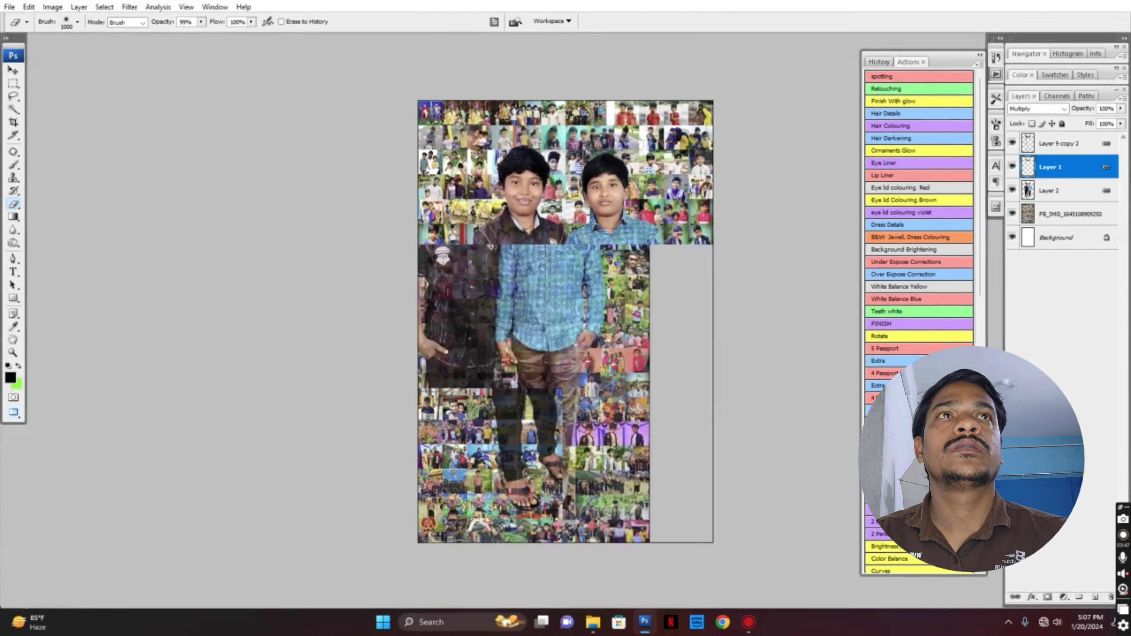
key("ctrl+o")
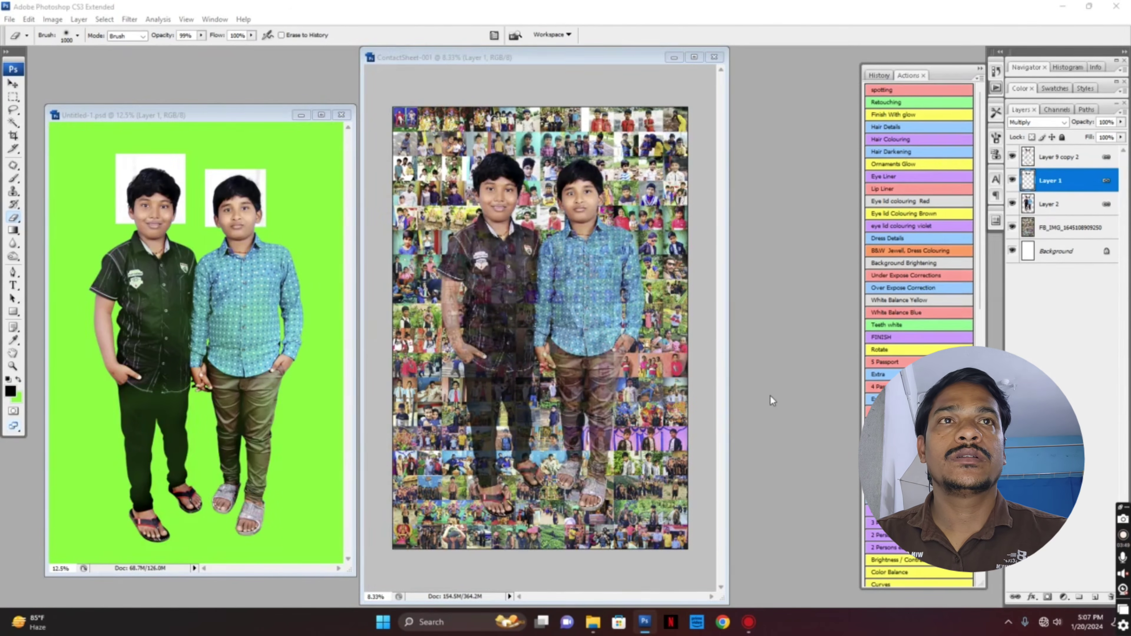
left_click(36, 96)
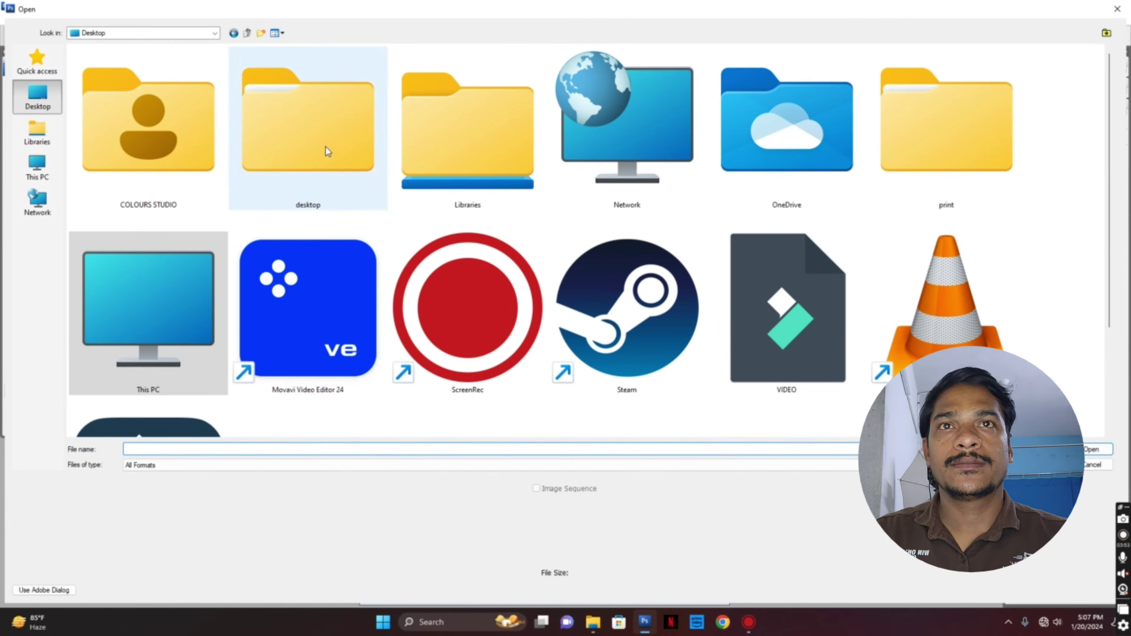
double_click(326, 147)
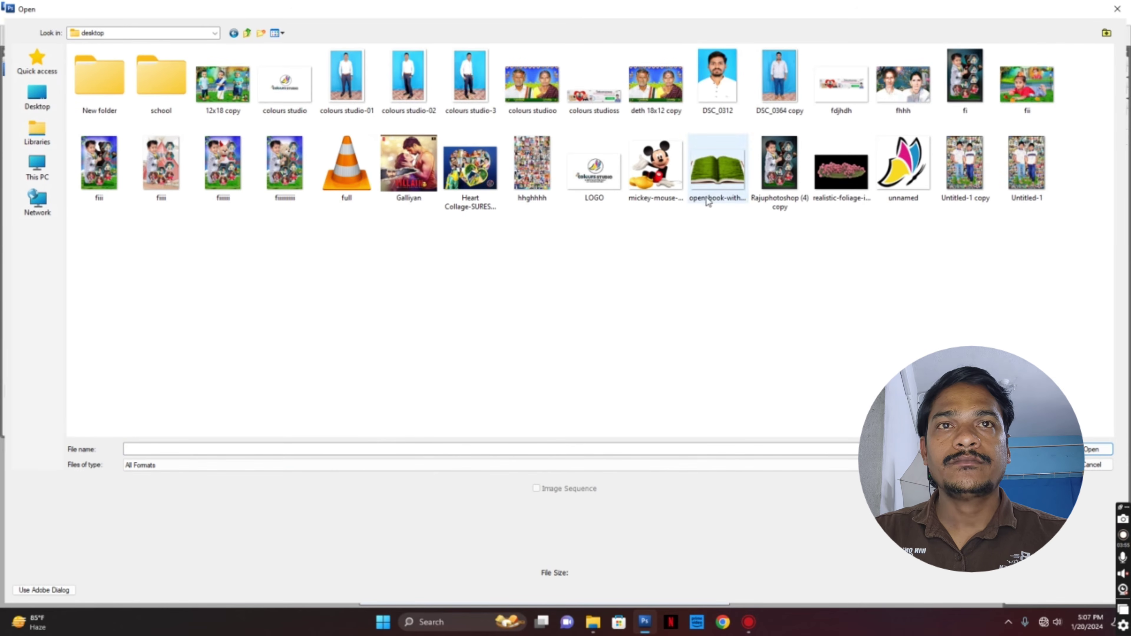
left_click(711, 172)
double_click(709, 167)
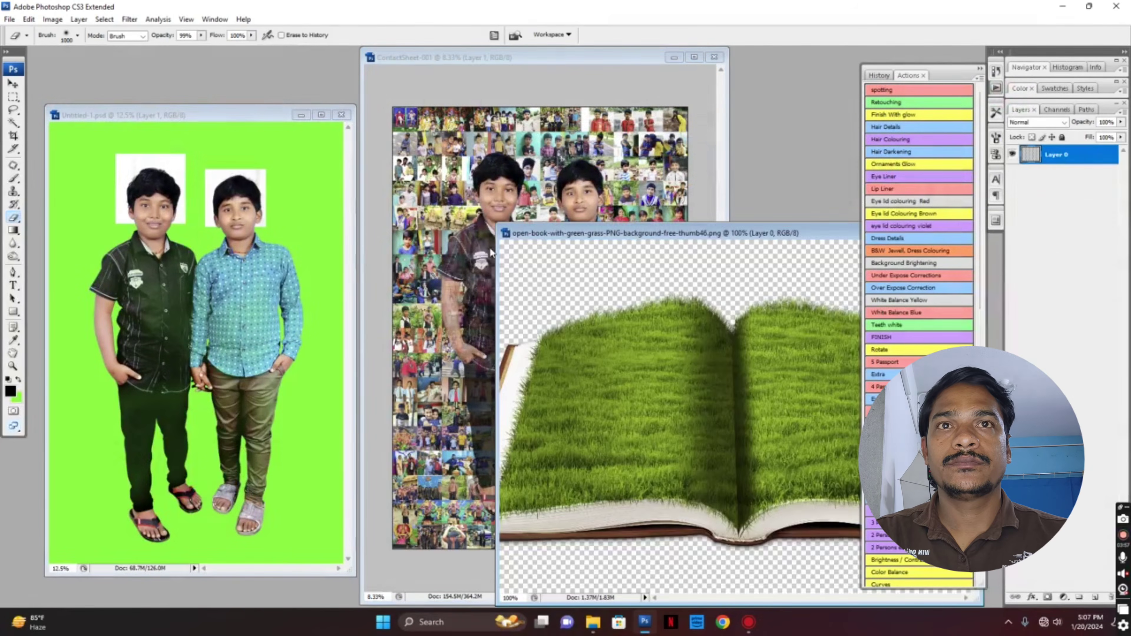
- Copy the grass book onto the contact sheet and scale it to about 399% over the boys' feet
right_click(662, 386)
left_click(668, 388)
left_click_drag(662, 390, 584, 509)
key("f")
key("ctrl+t")
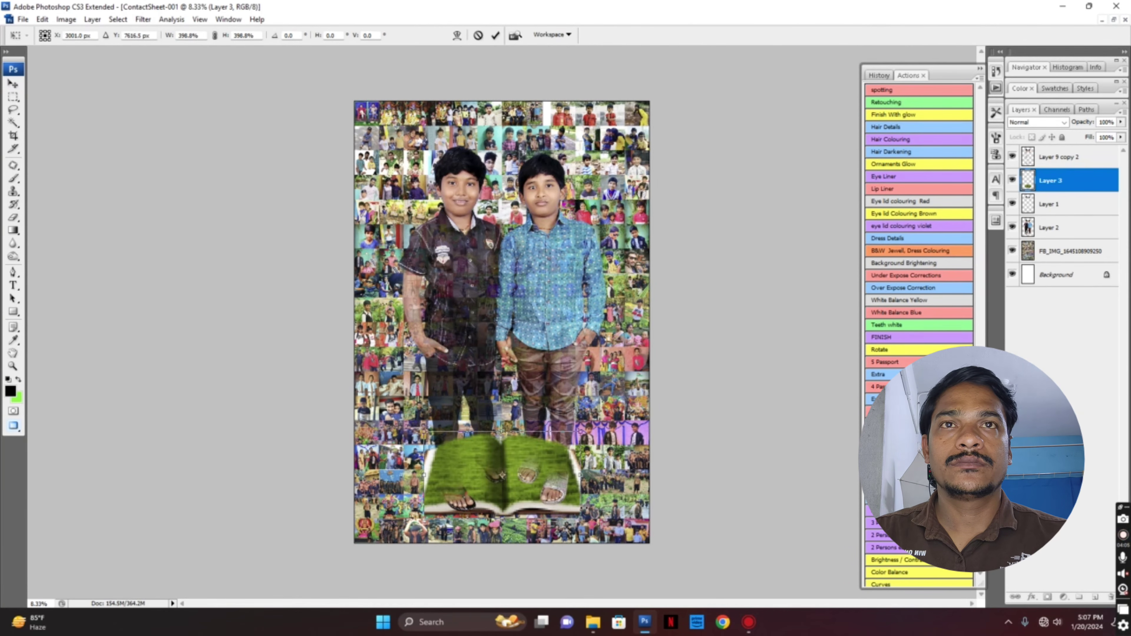
key("Return")
- Move Layer 3 below Layer 2, enlarge it to about 278% and shift it so one grass page lies under the feet
key("ctrl+bracketleft")
key("ctrl+bracketleft")
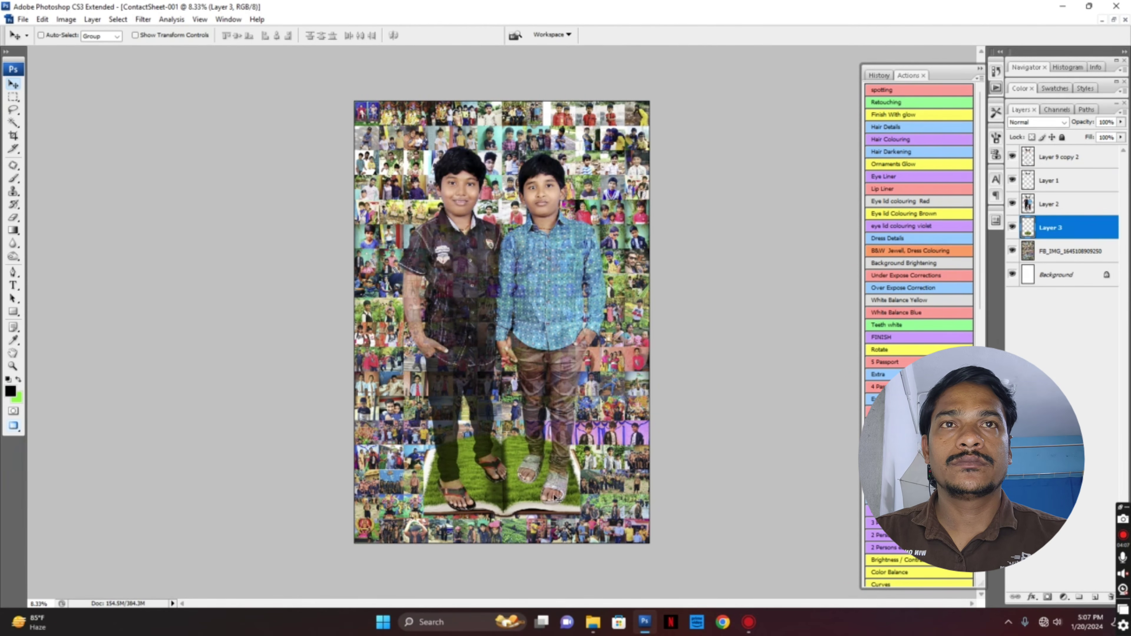
left_click_drag(517, 481, 519, 488)
key("ctrl+t")
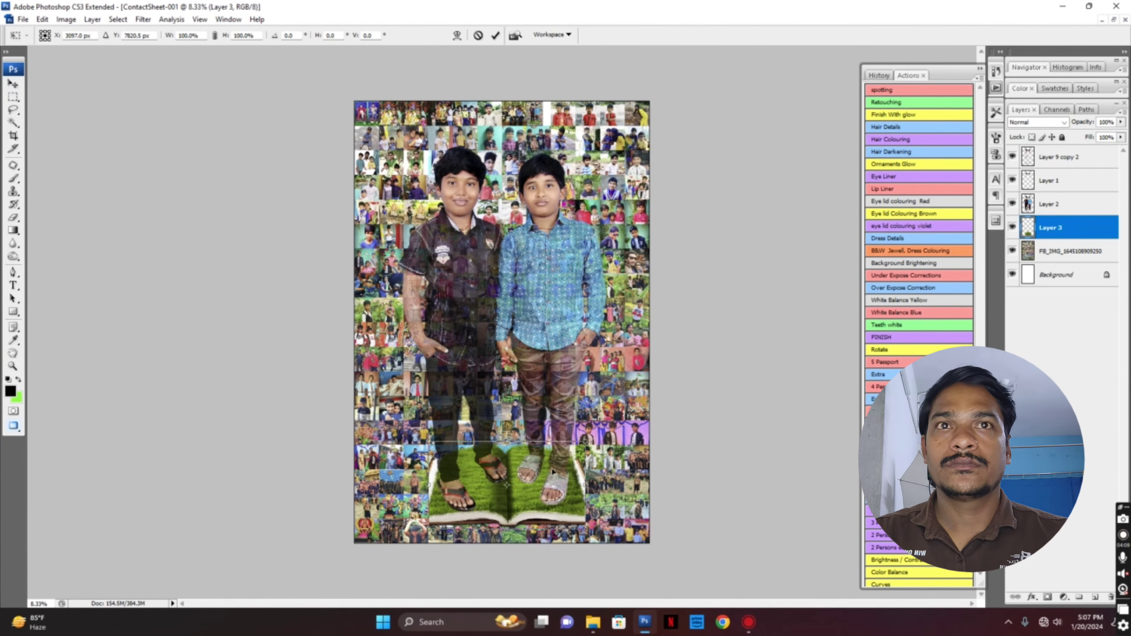
left_click_drag(586, 443, 739, 391)
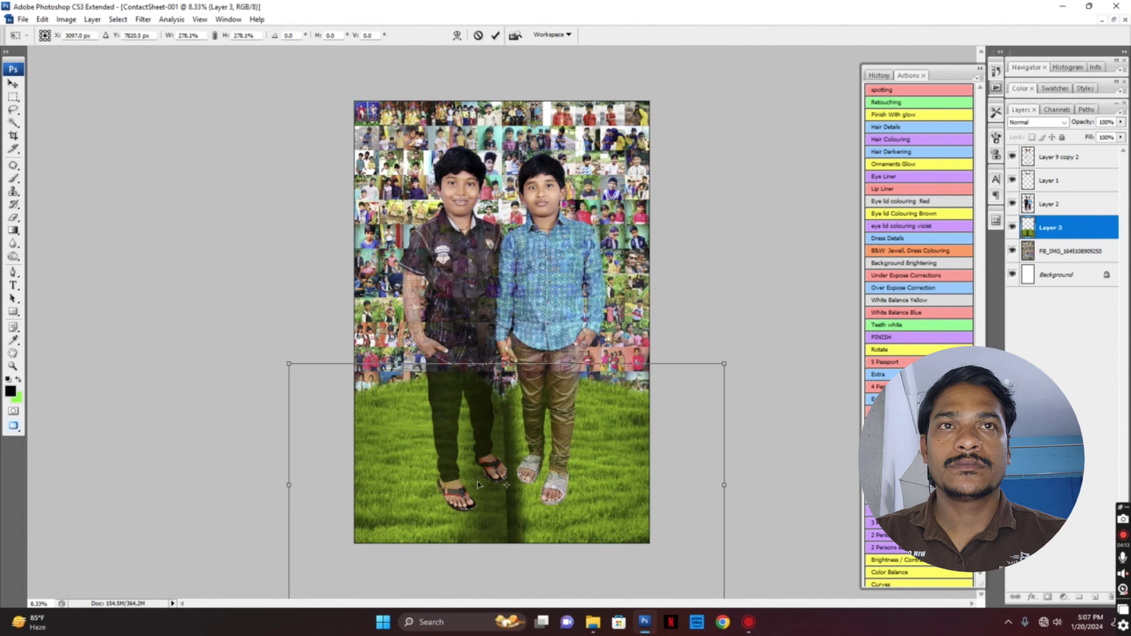
left_click_drag(457, 471, 535, 544)
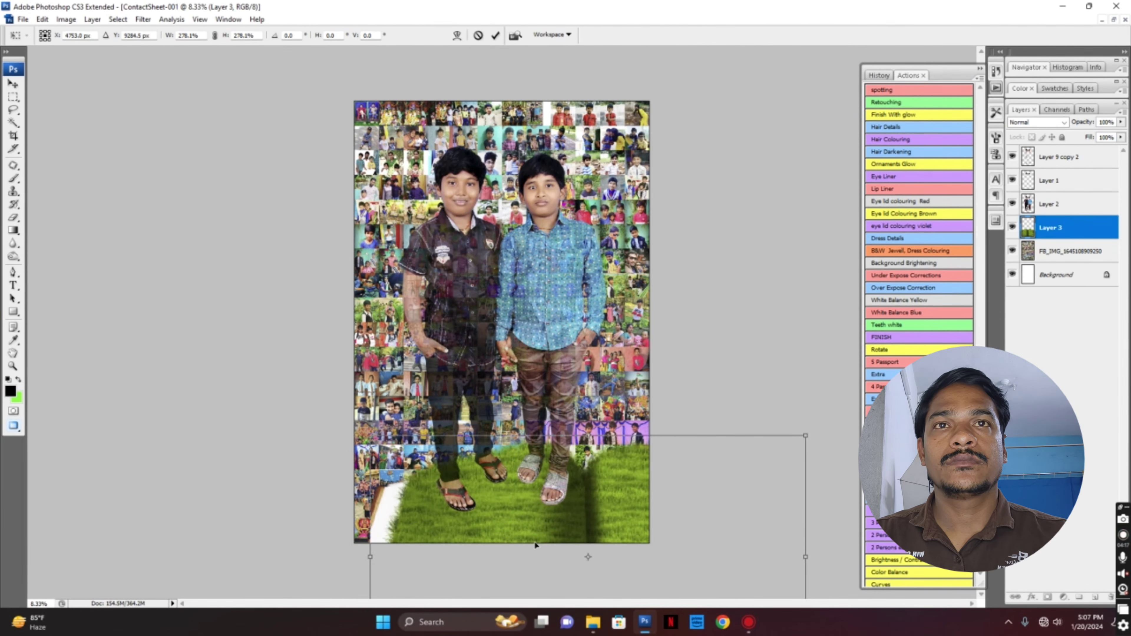
key("Return")
- Erase the outer parts of the grass on Layer 3, leaving a soft patch around the boys' feet
mouse_move(387, 503)
left_mouse_down()
mouse_move(381, 512)
mouse_move(405, 539)
mouse_move(442, 551)
mouse_move(555, 546)
mouse_move(494, 543)
mouse_move(579, 526)
mouse_move(614, 461)
mouse_move(610, 526)
left_mouse_up()
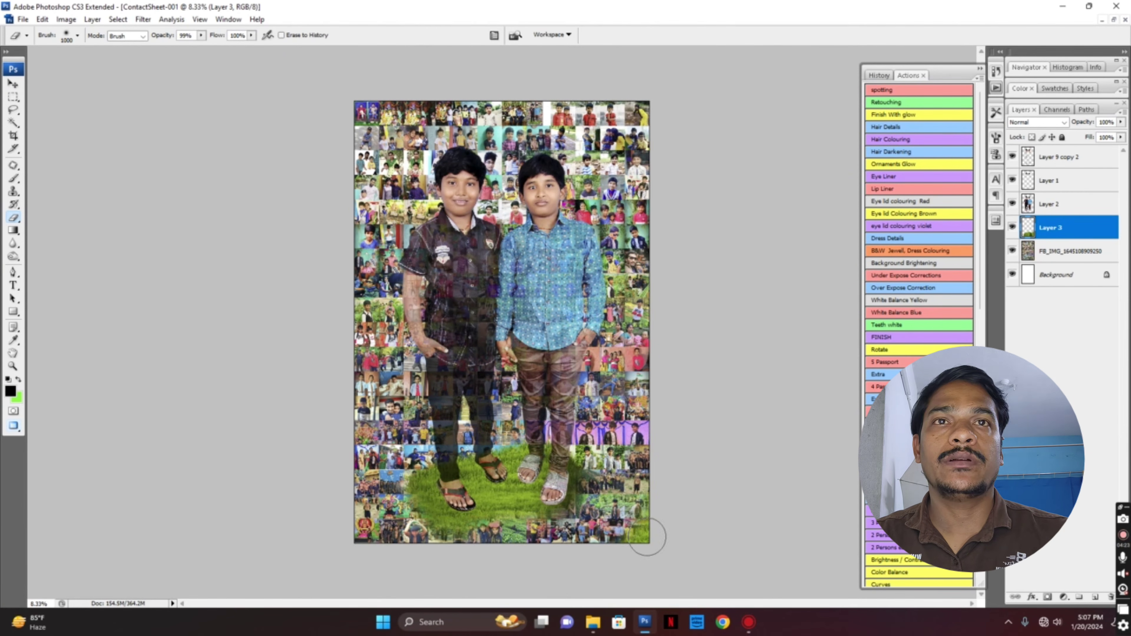
key("v")
right_click(486, 498)
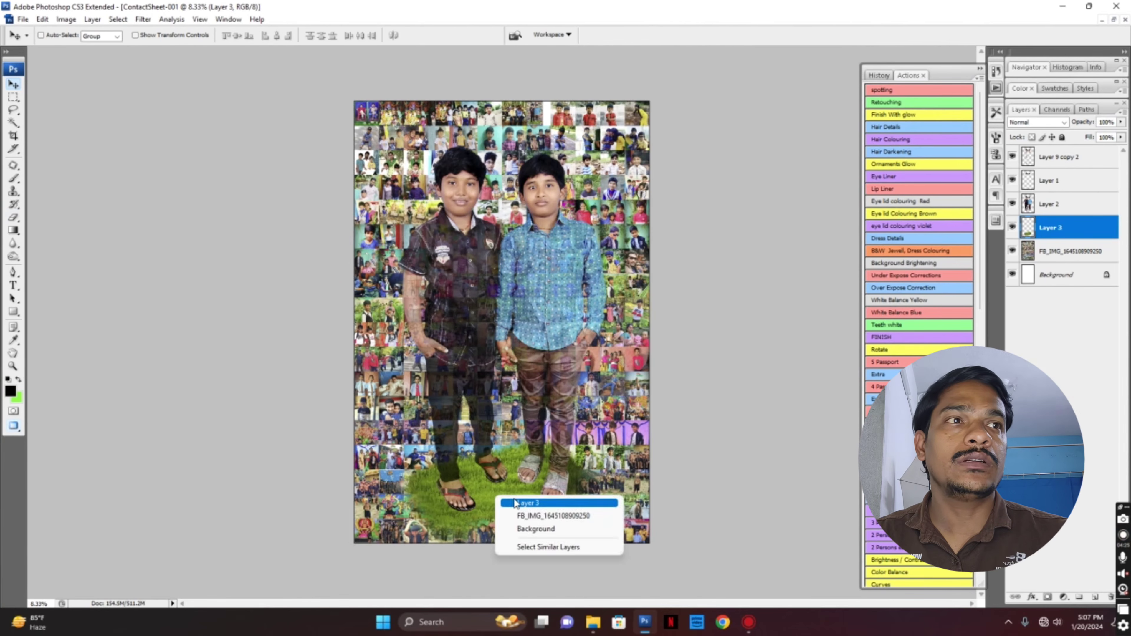
left_click(508, 503)
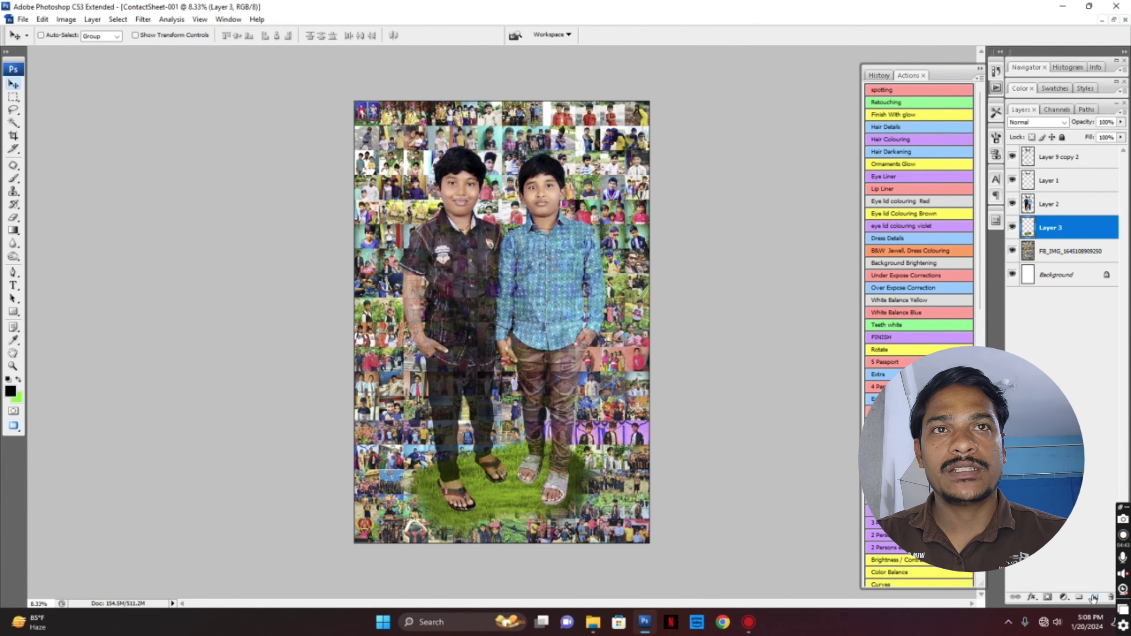
- Add a new layer above Layer 3 and paint black shadows under the boys' sandals with a 300 px brush
key("ctrl+shift+alt+n")
key("b")
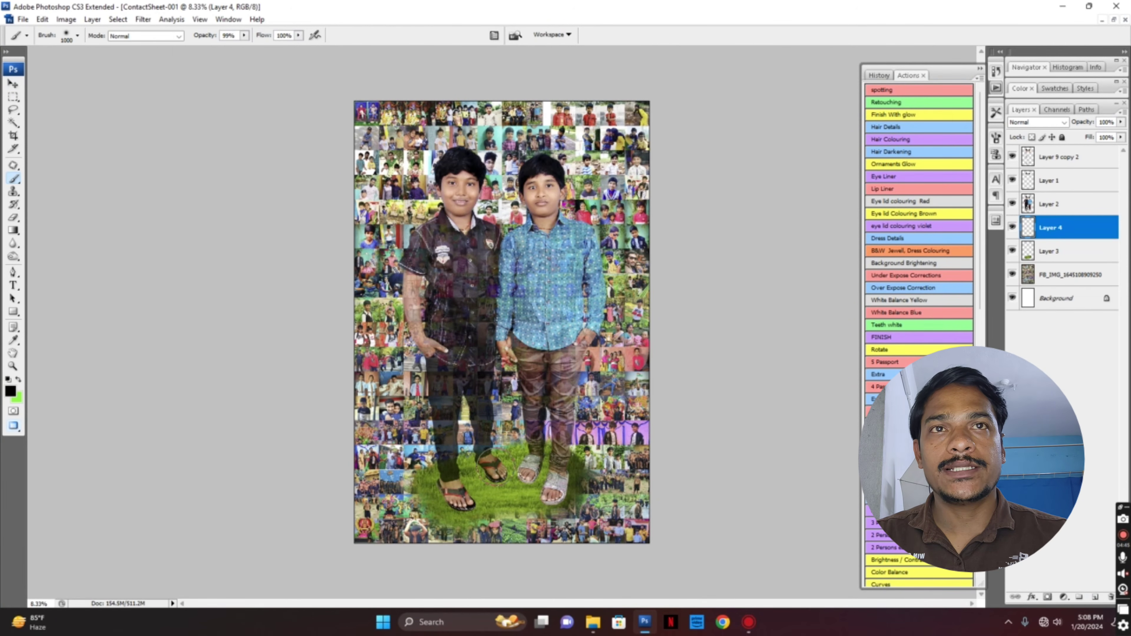
key("bracketleft")
key("bracketleft")
key("bracketleft")
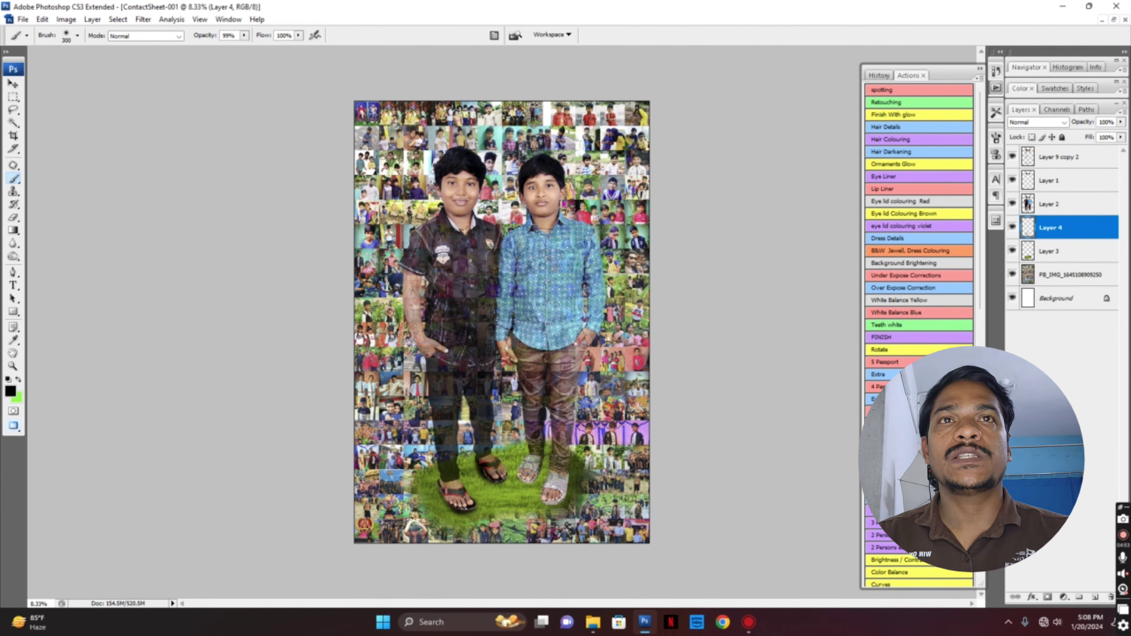
mouse_move(522, 479)
left_mouse_down()
mouse_move(537, 466)
mouse_move(565, 485)
mouse_move(545, 500)
left_mouse_up()
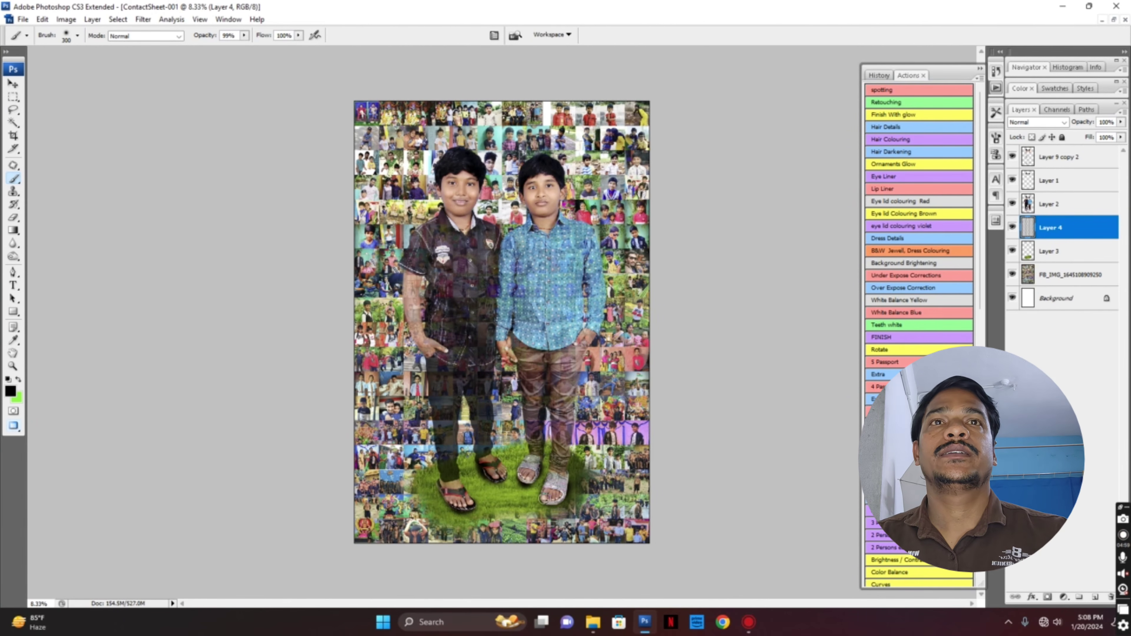